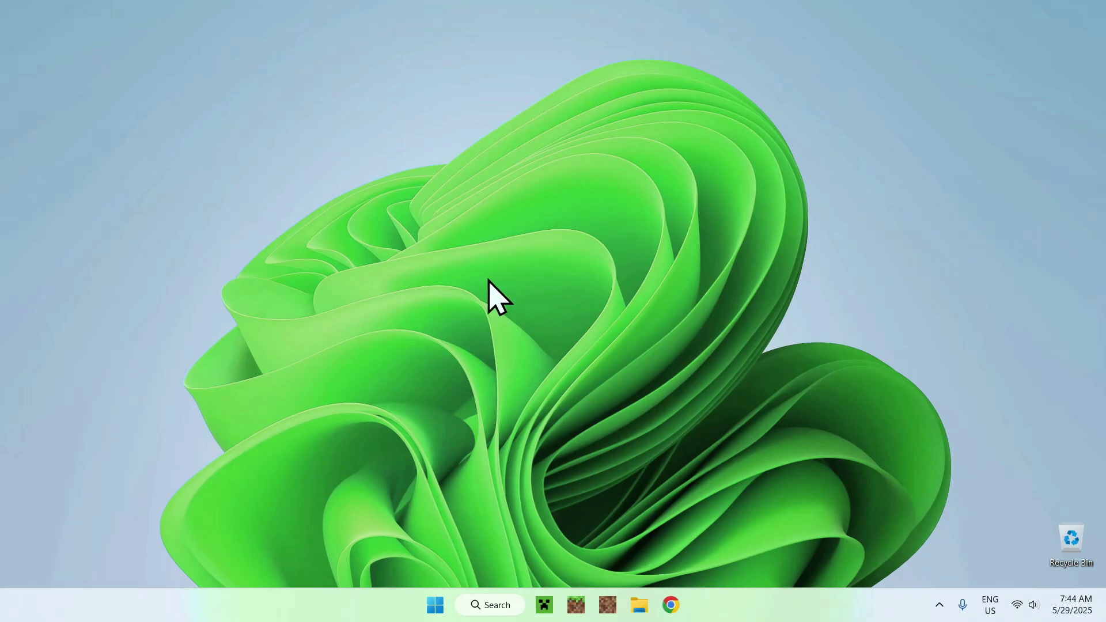
Search Google for 'Modrinth' in Chrome and open the modrinth.com homepage.
click(670, 603)
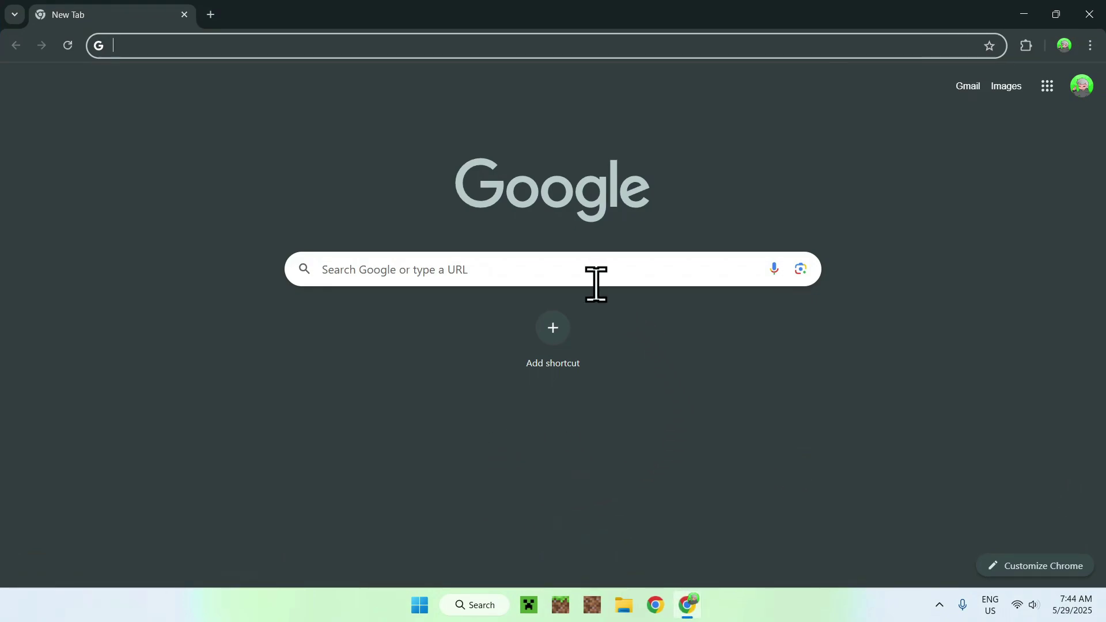
click(550, 269)
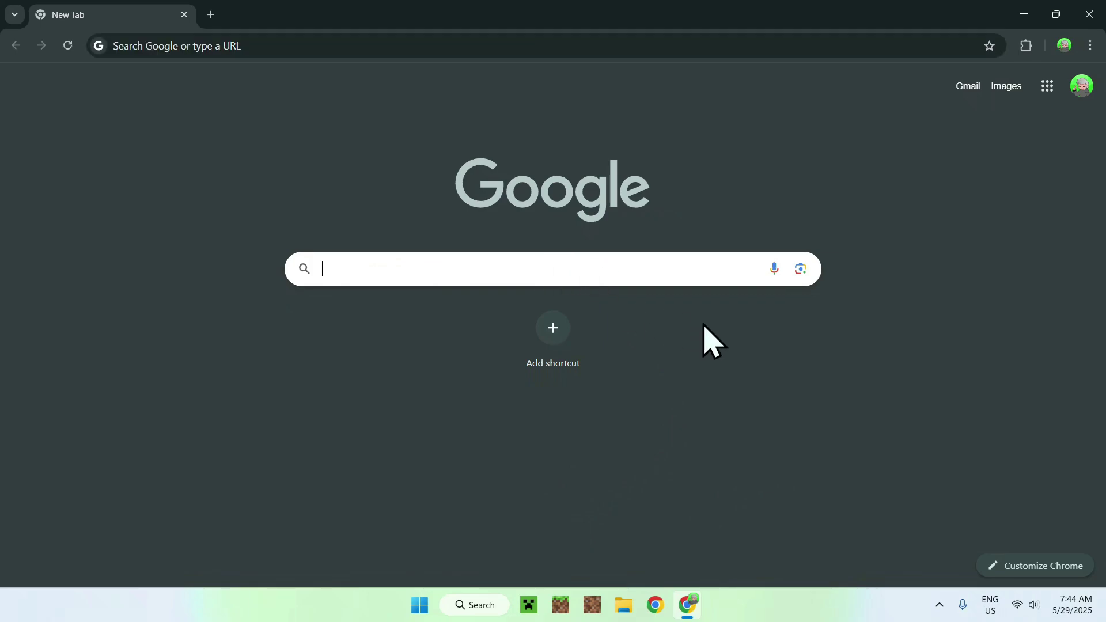
text(Modrinth)
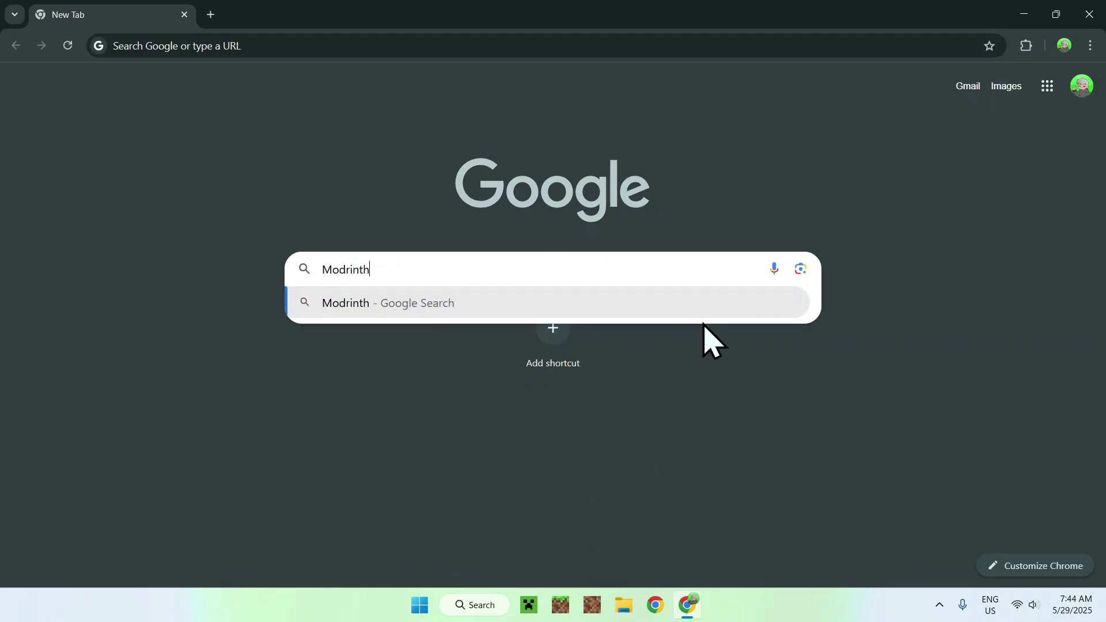
key(Return)
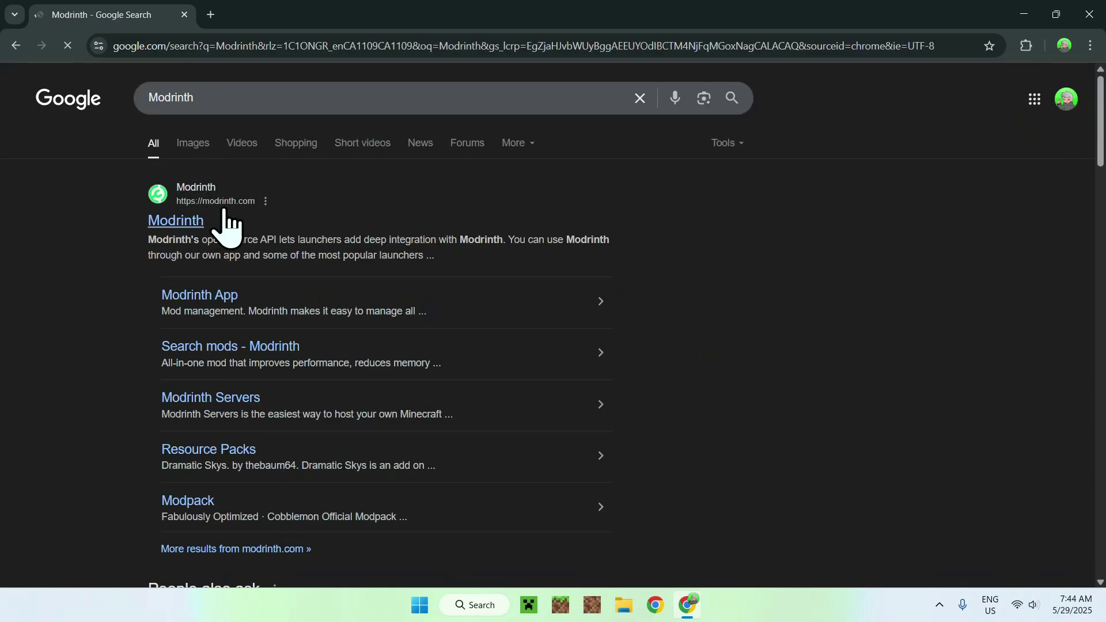
click(174, 223)
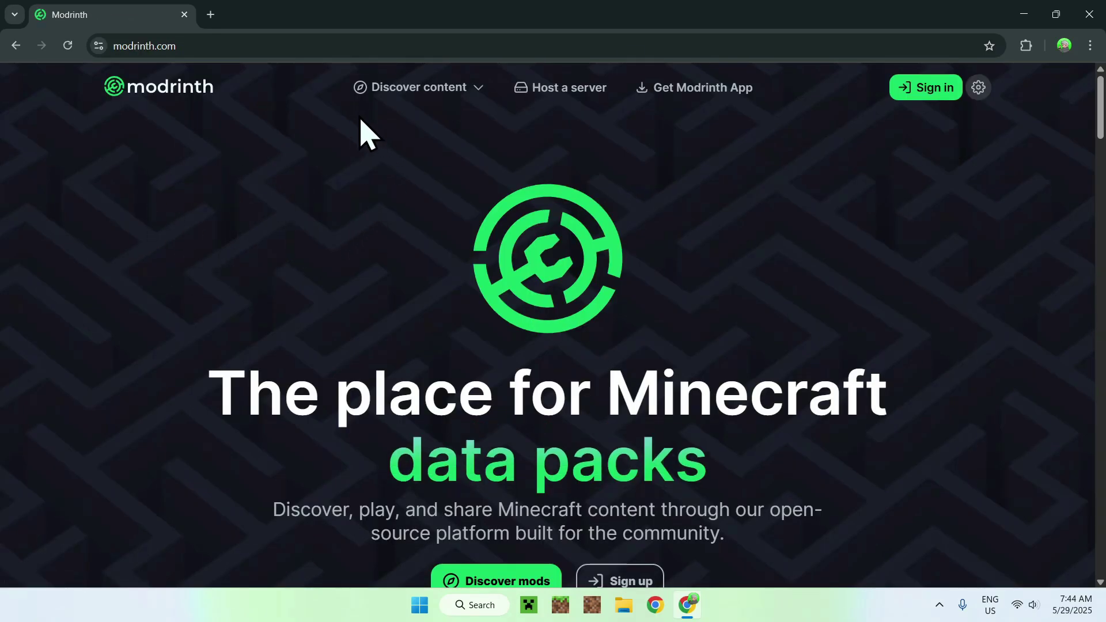
Search the Modrinth mods catalogue for 'Cobblemon' and open the Cobblemon project page.
click(426, 109)
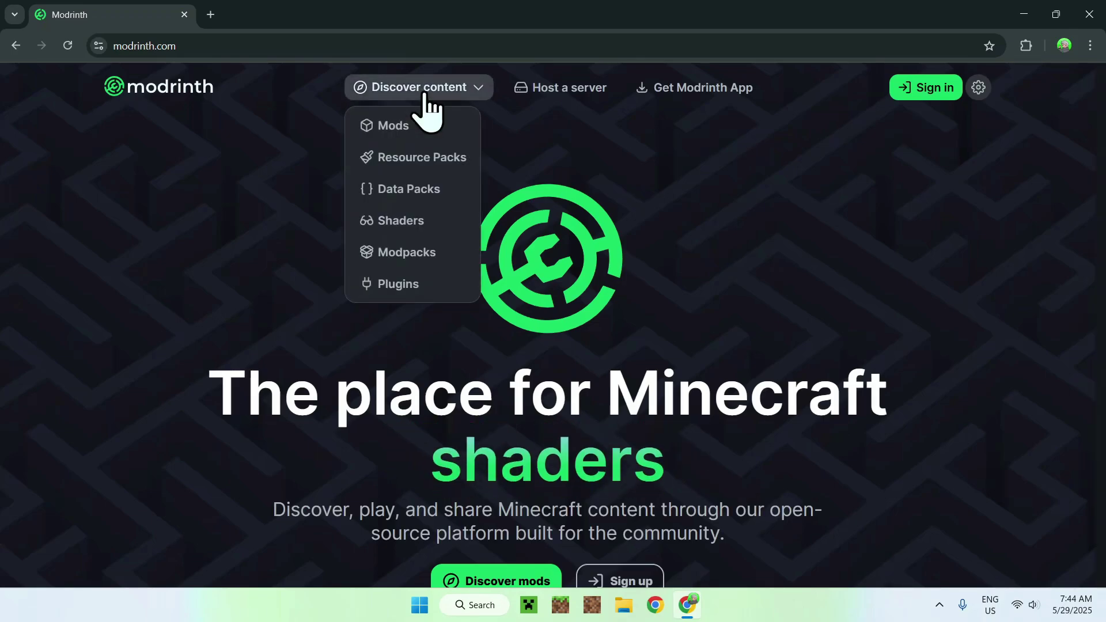
click(435, 126)
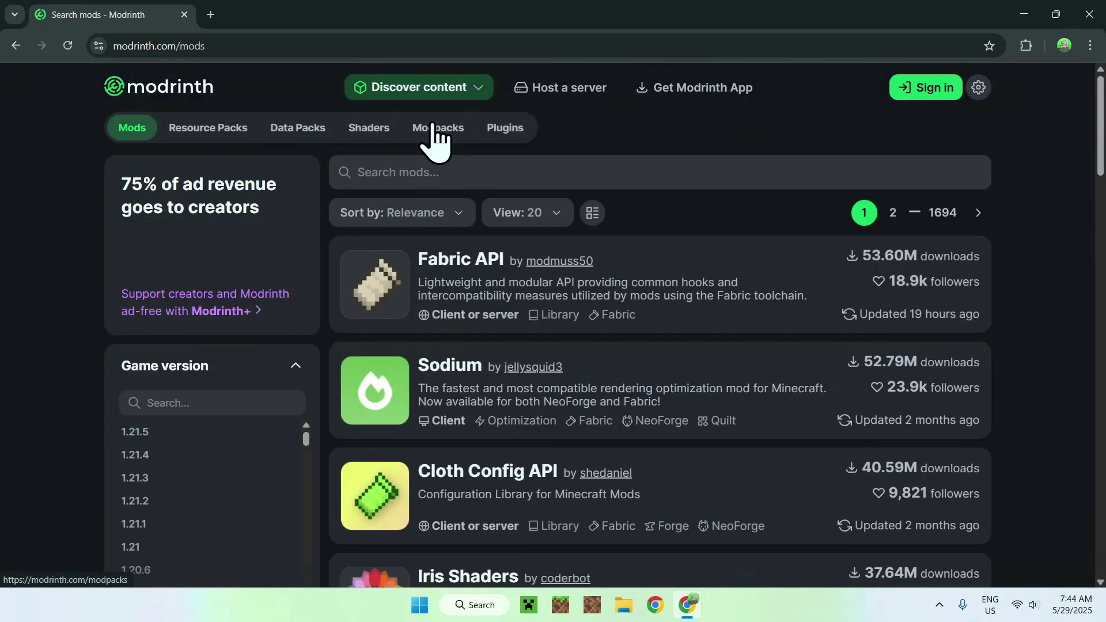
click(478, 172)
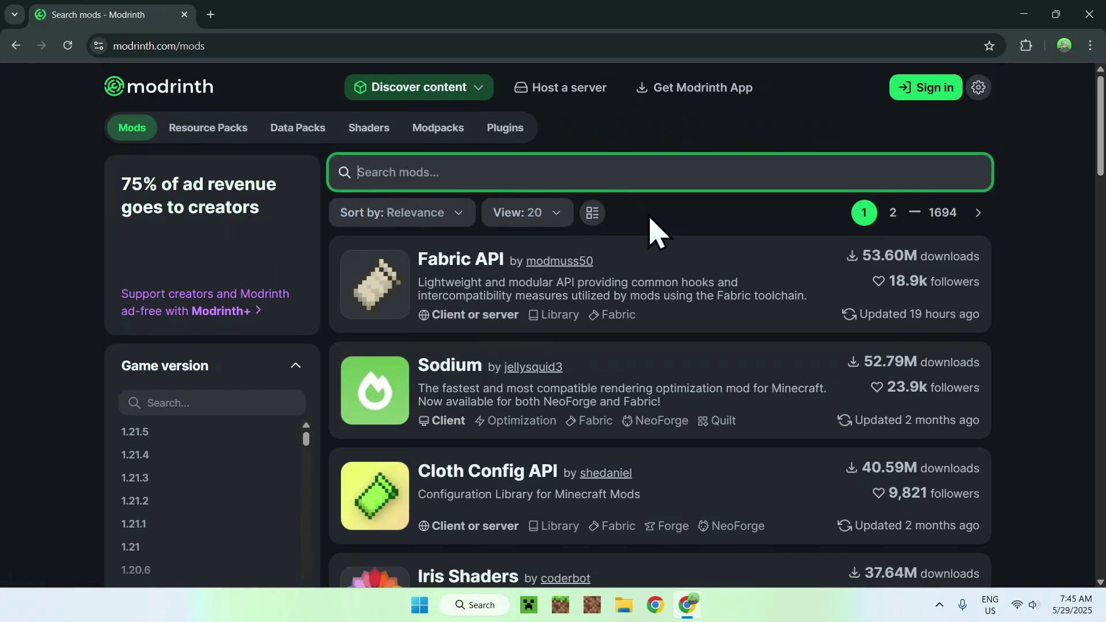
text(Cobblemon)
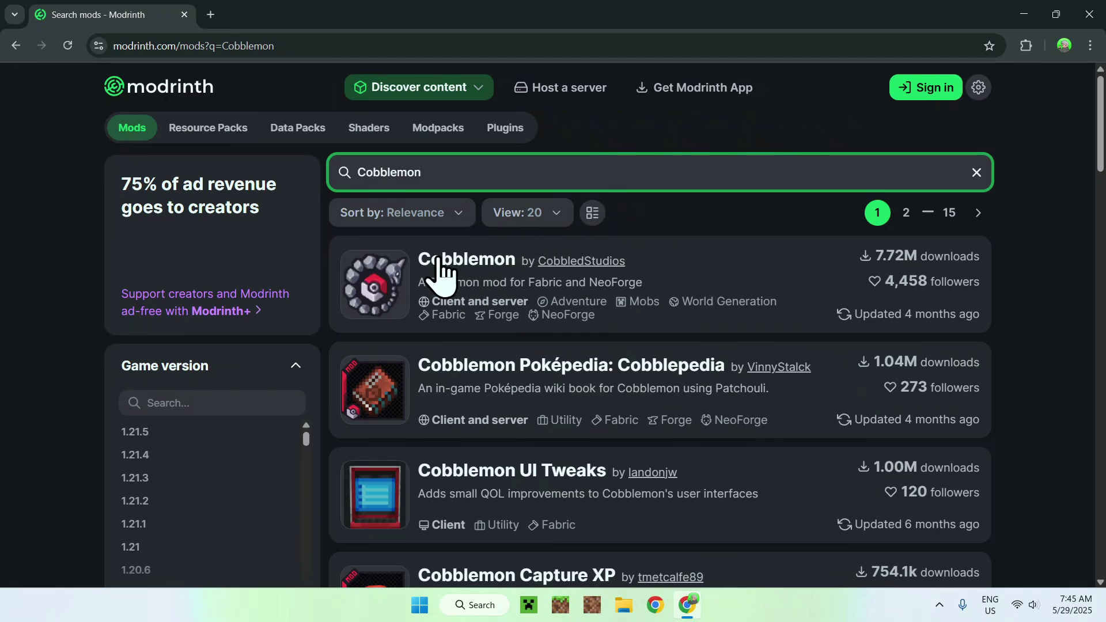
click(465, 262)
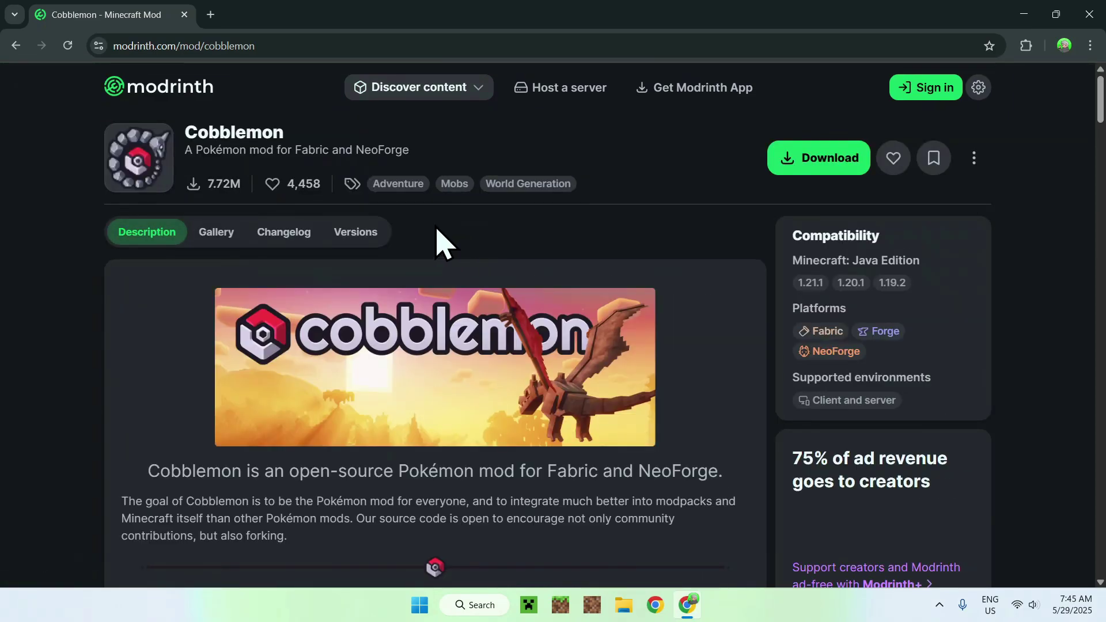
Filter Cobblemon versions to 1.21.1, download the 1.6.1 Fabric build, and open its details.
click(355, 234)
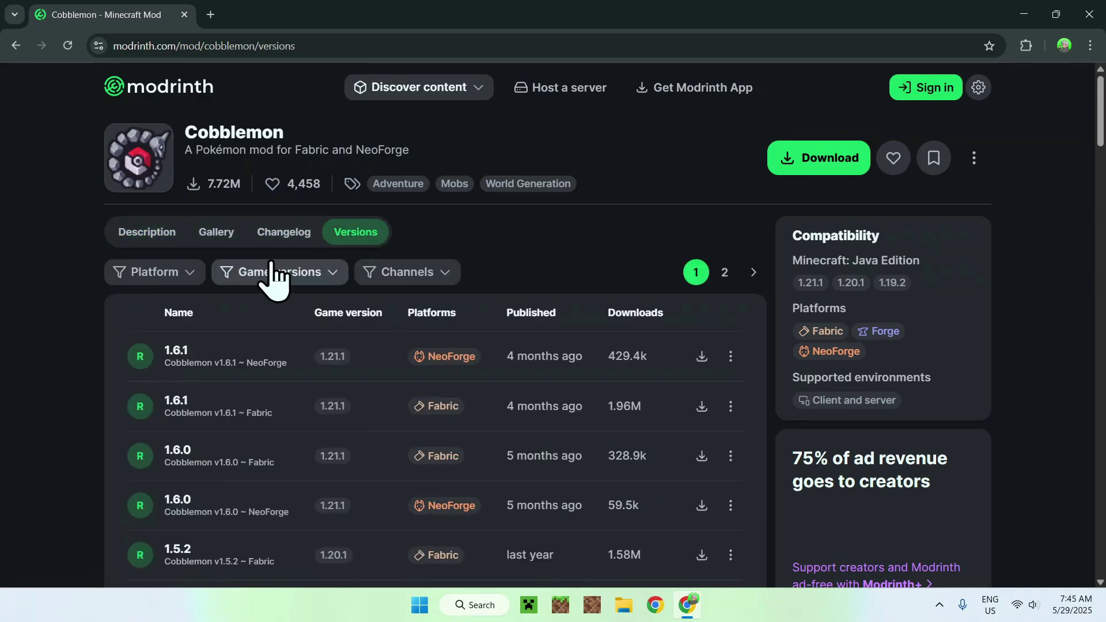
click(247, 273)
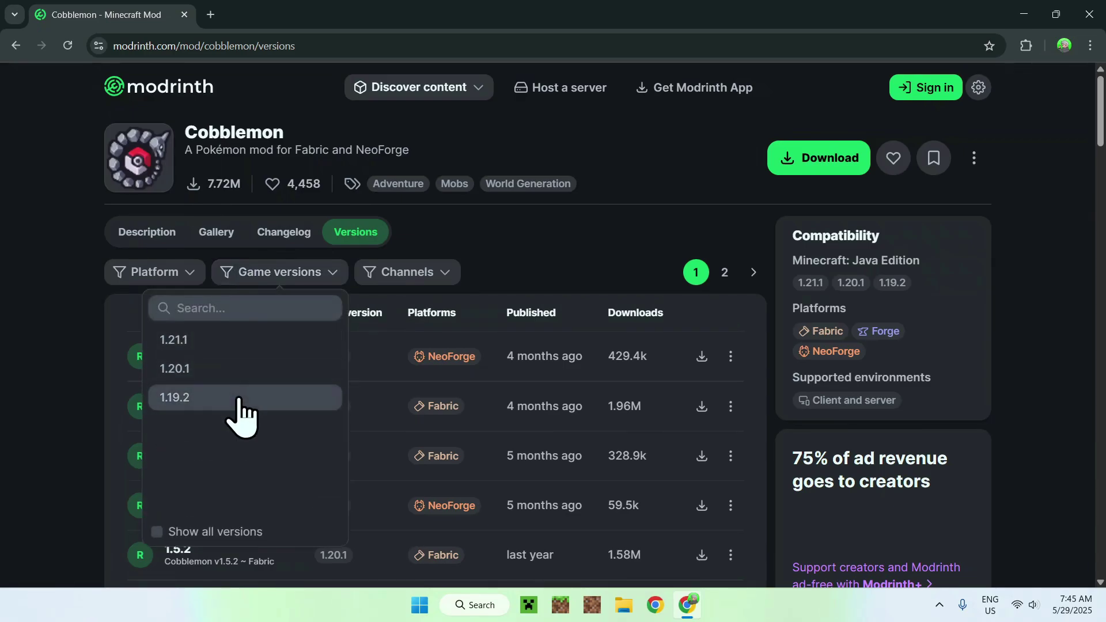
click(241, 344)
click(539, 254)
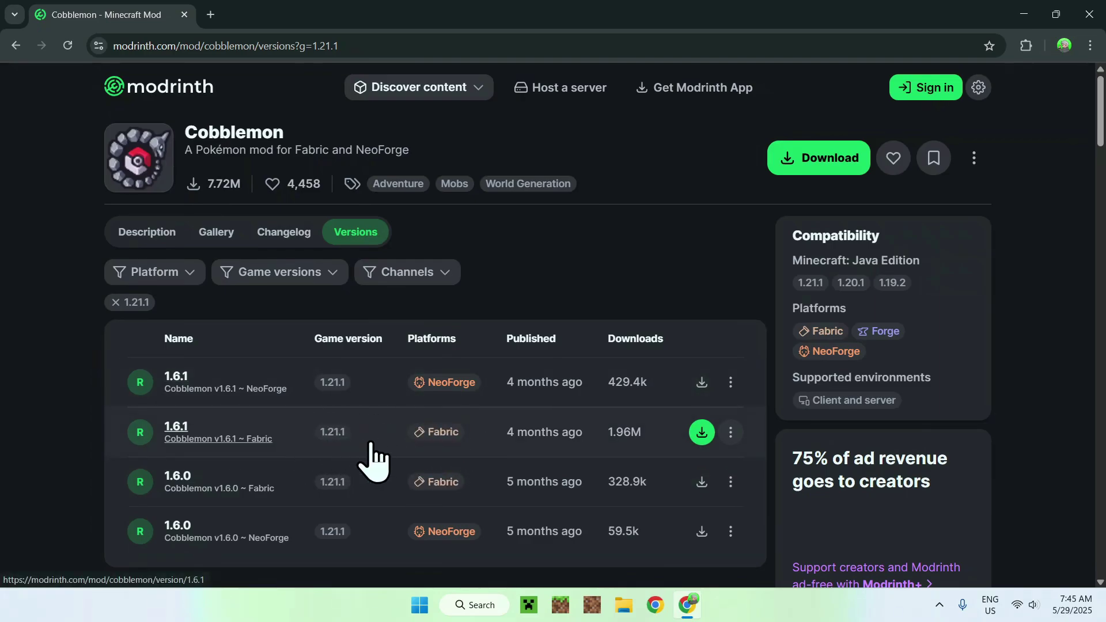
click(701, 432)
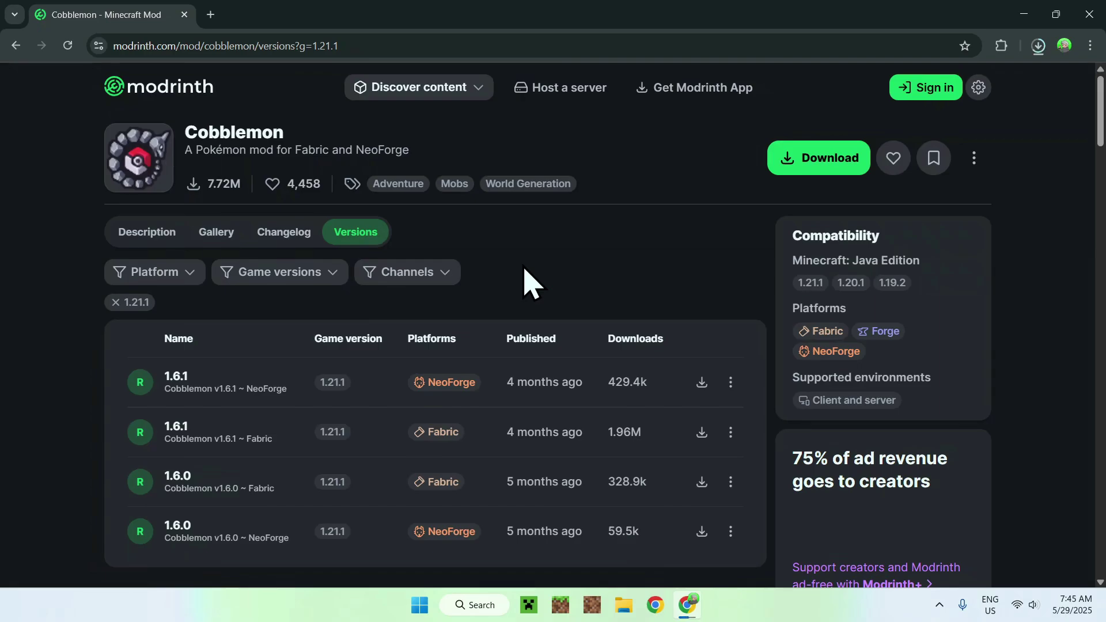
click(175, 429)
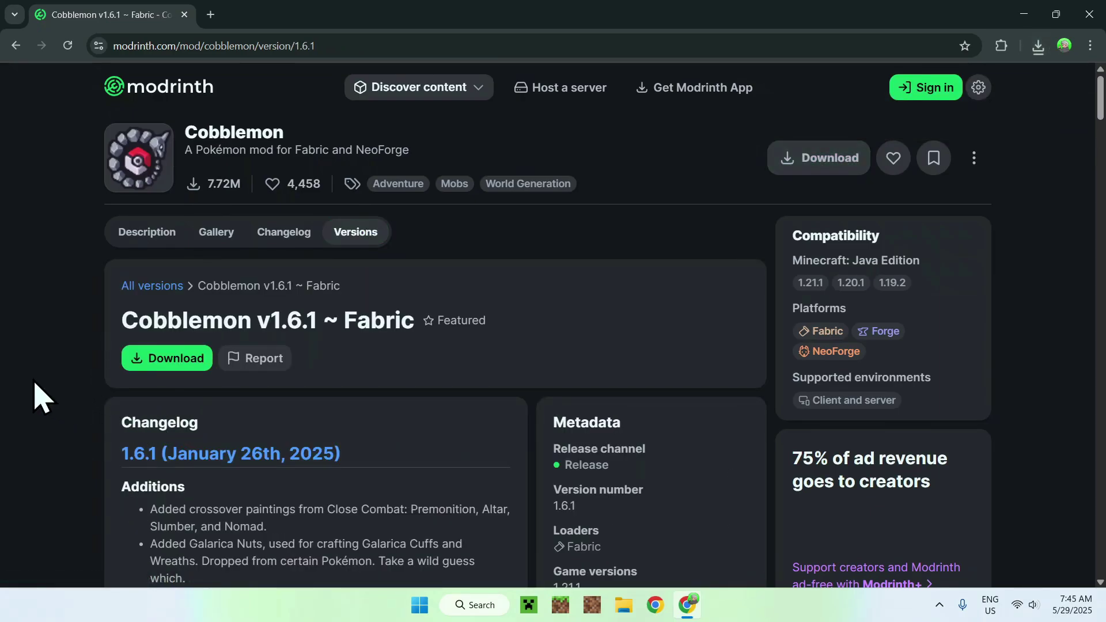
Scroll to the Cobblemon 1.6.1 dependencies and open the required Fabric API mod.
scroll(34, 398, down, 12)
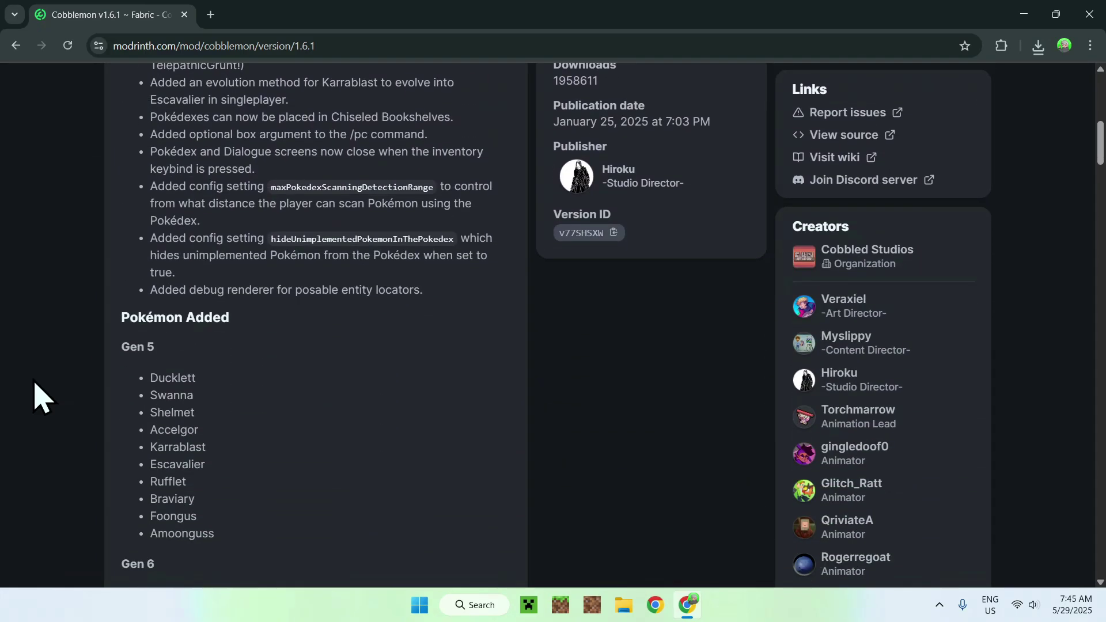
scroll(34, 398, down, 15)
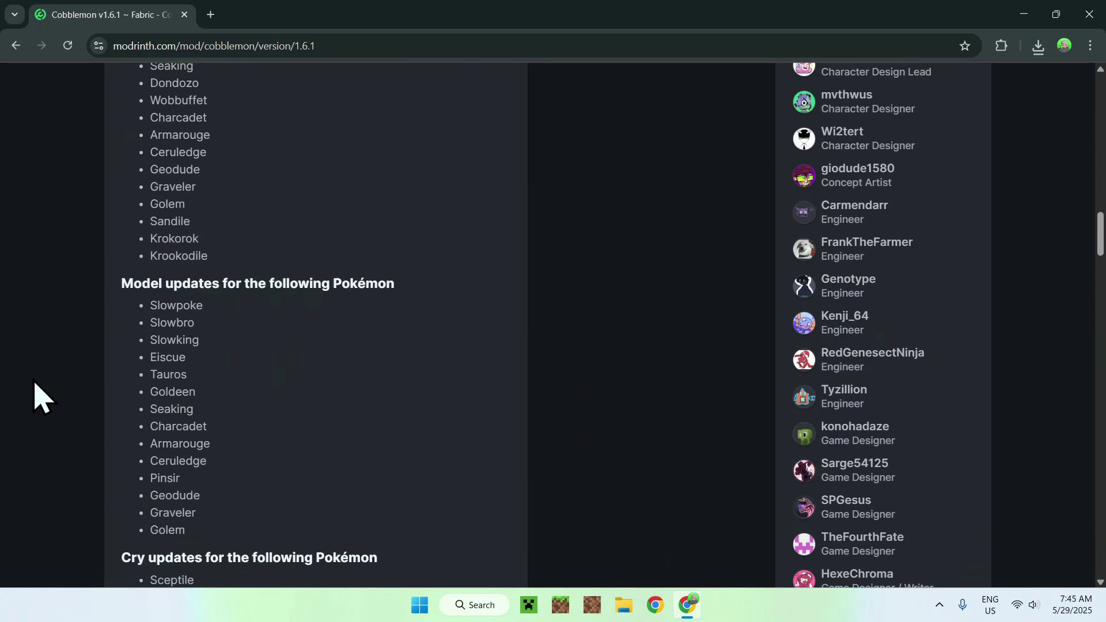
scroll(34, 398, down, 20)
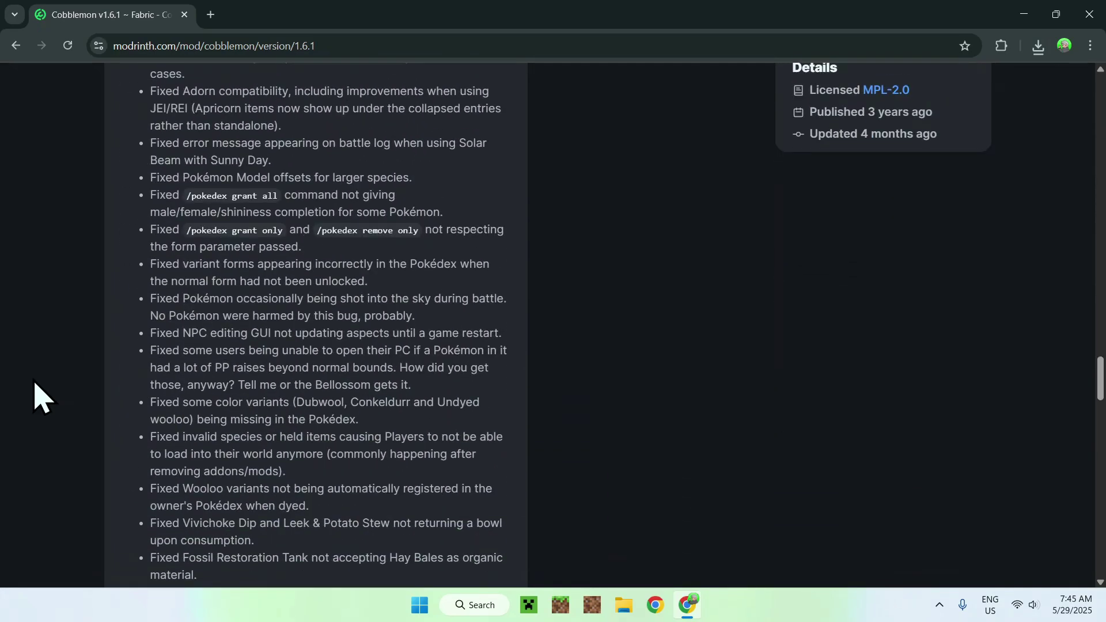
scroll(34, 397, down, 20)
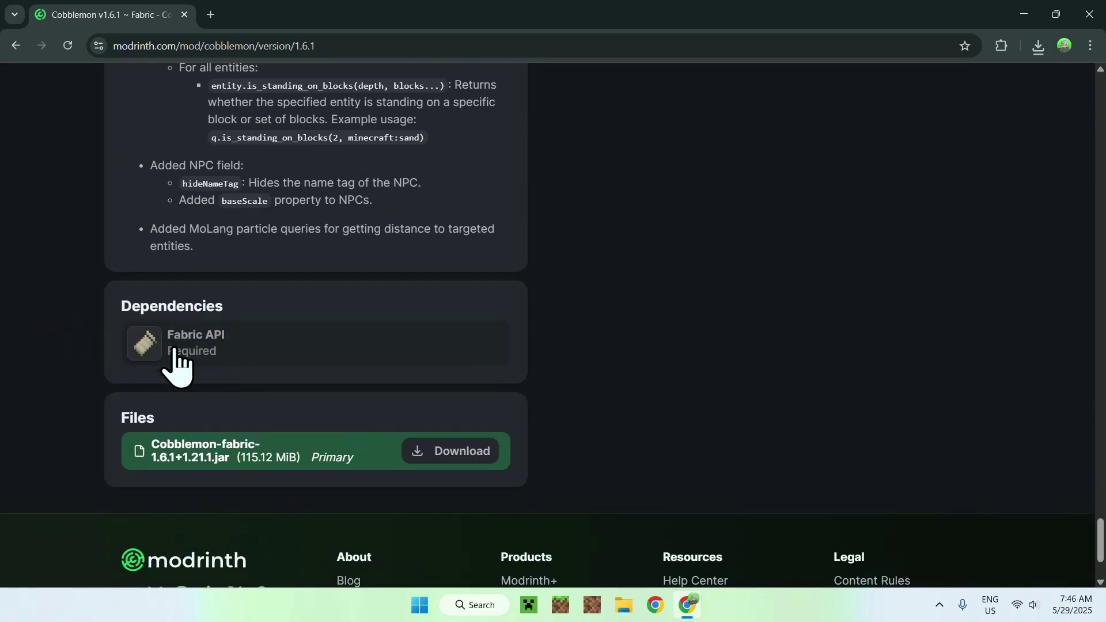
click(264, 357)
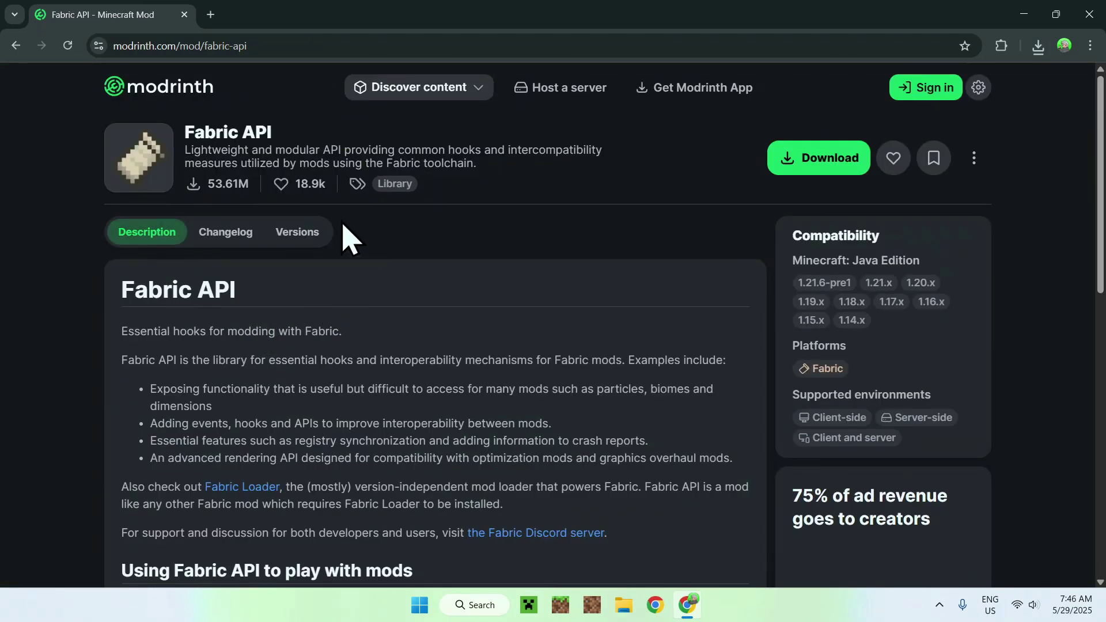
Filter Fabric API versions to 1.21.1, download 0.116.0+1.21.1, and open a new tab.
click(296, 240)
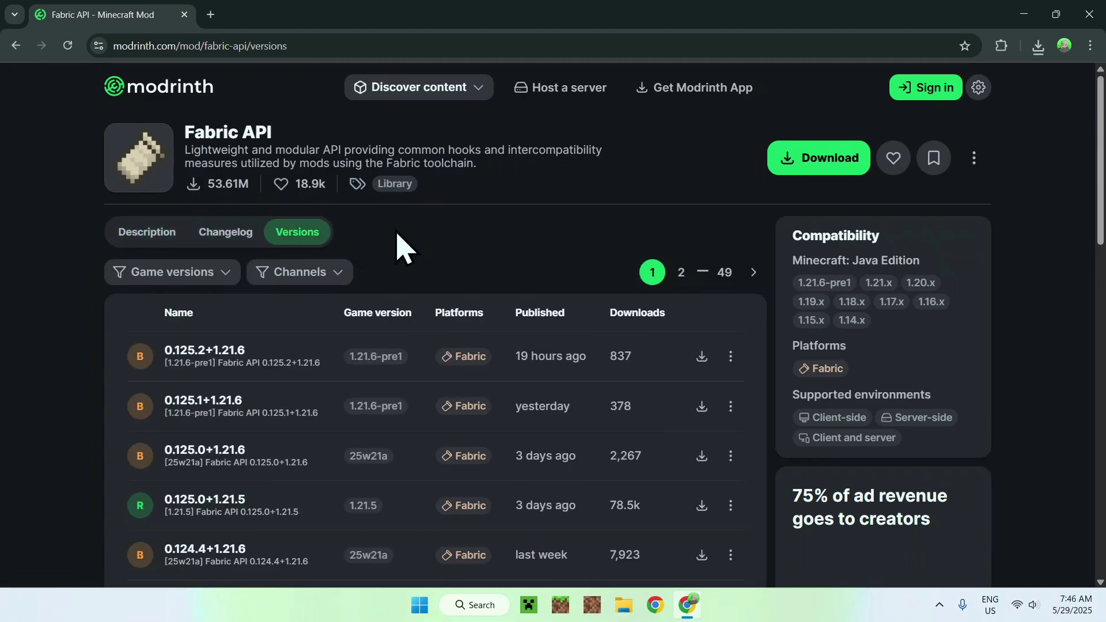
click(144, 275)
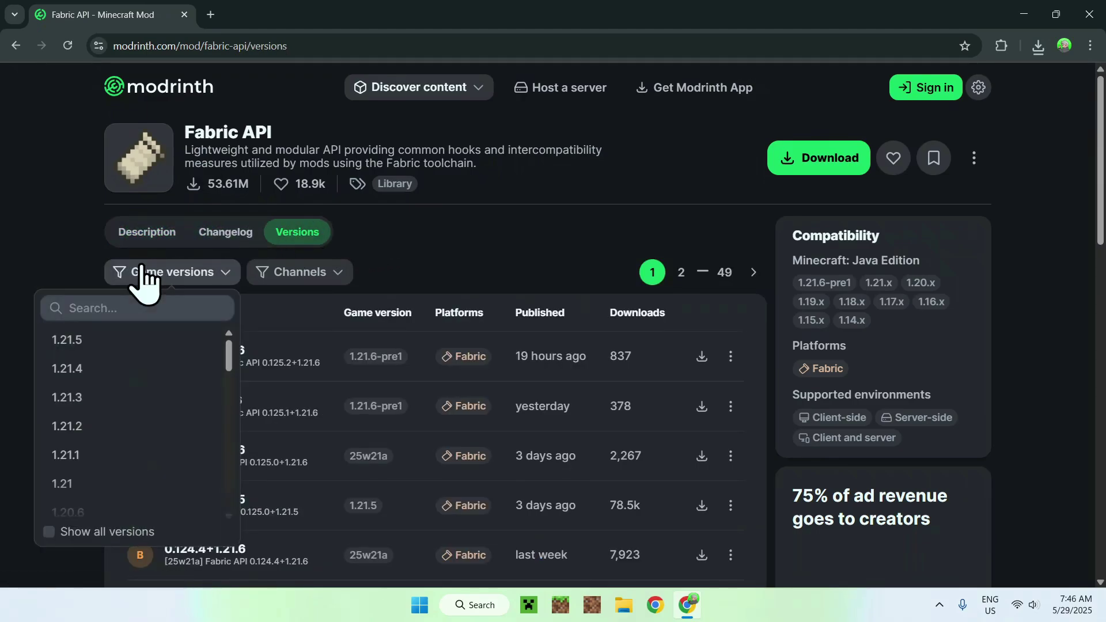
click(113, 455)
click(486, 277)
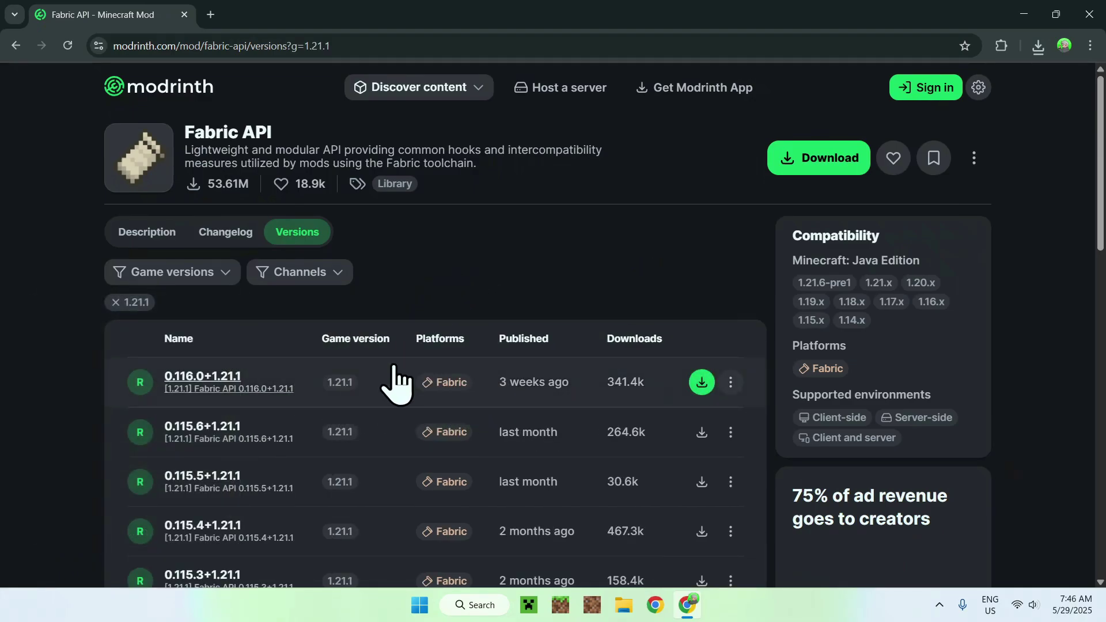
click(701, 383)
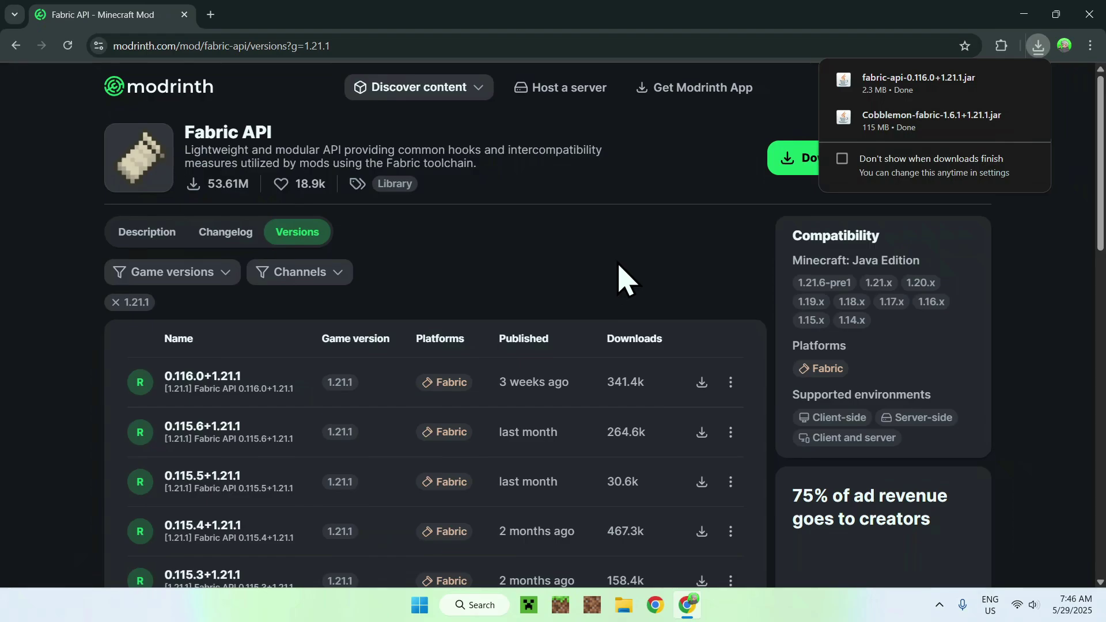
click(211, 14)
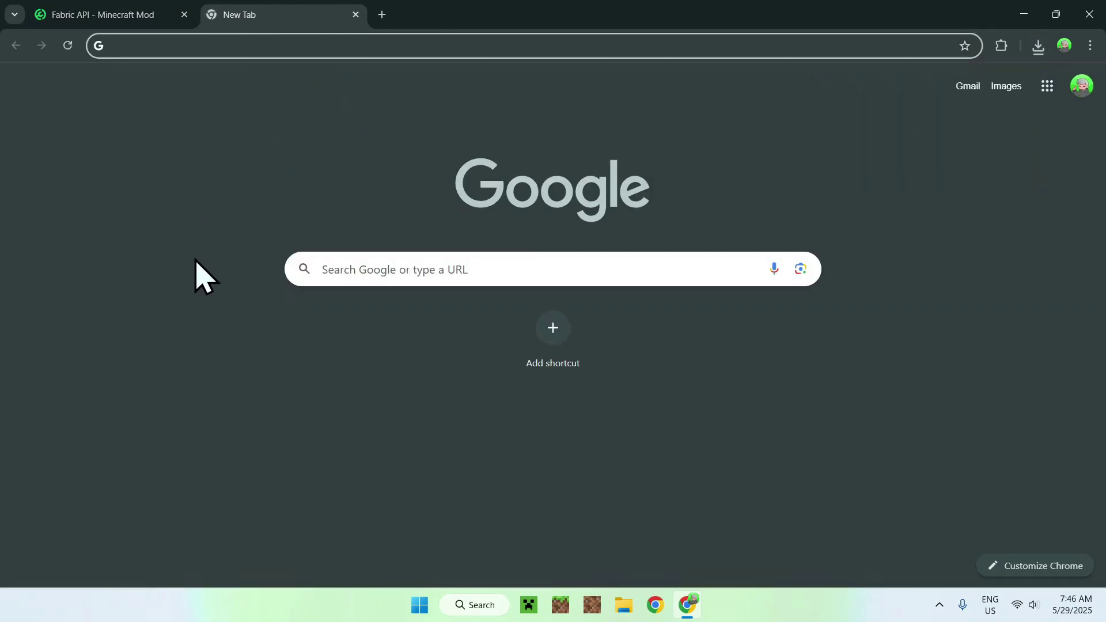
Search Google for 'Fabric Minecraft' and open the fabricmc.net home page.
click(343, 273)
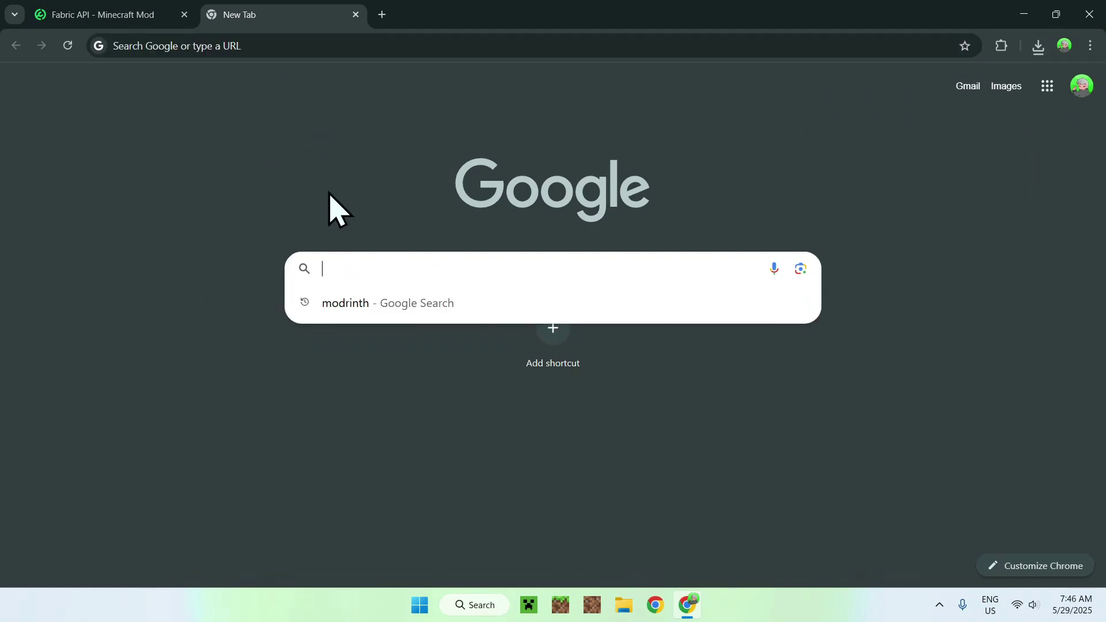
text(Fabric M)
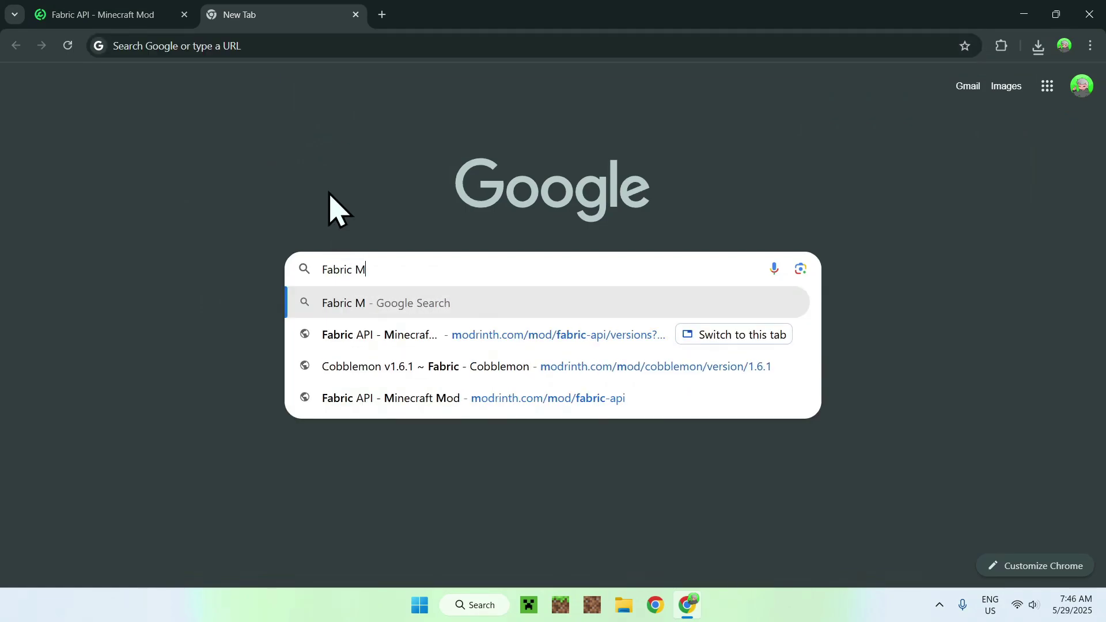
text(inecraft)
key(Return)
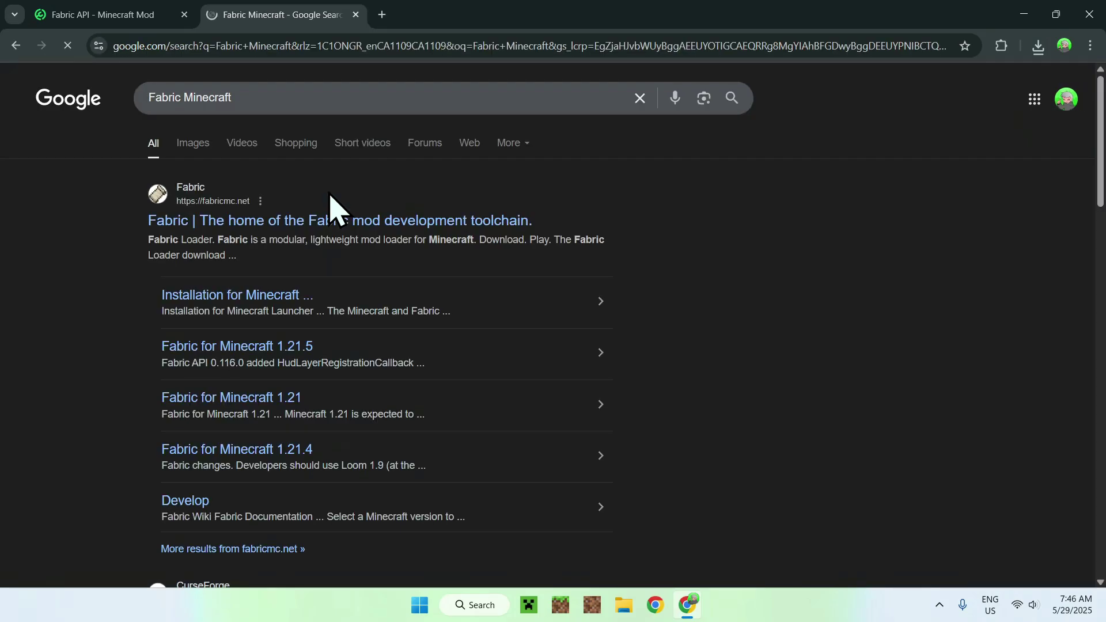
click(195, 225)
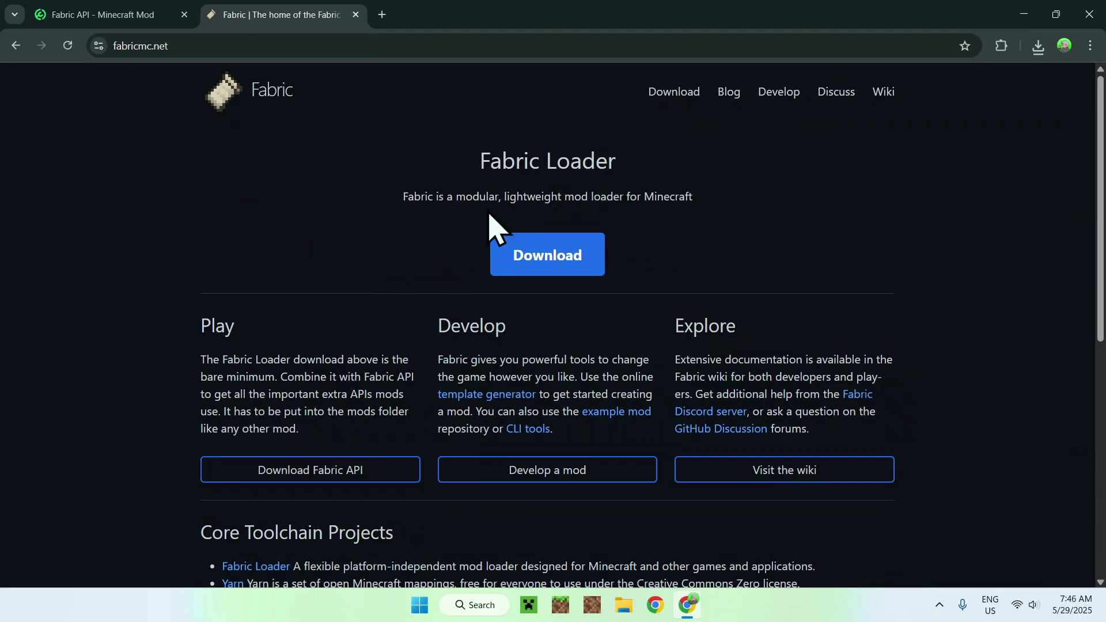
Download the Windows Fabric installer, close Chrome, and select fabric-installer-1.0.3.exe in Downloads.
click(545, 266)
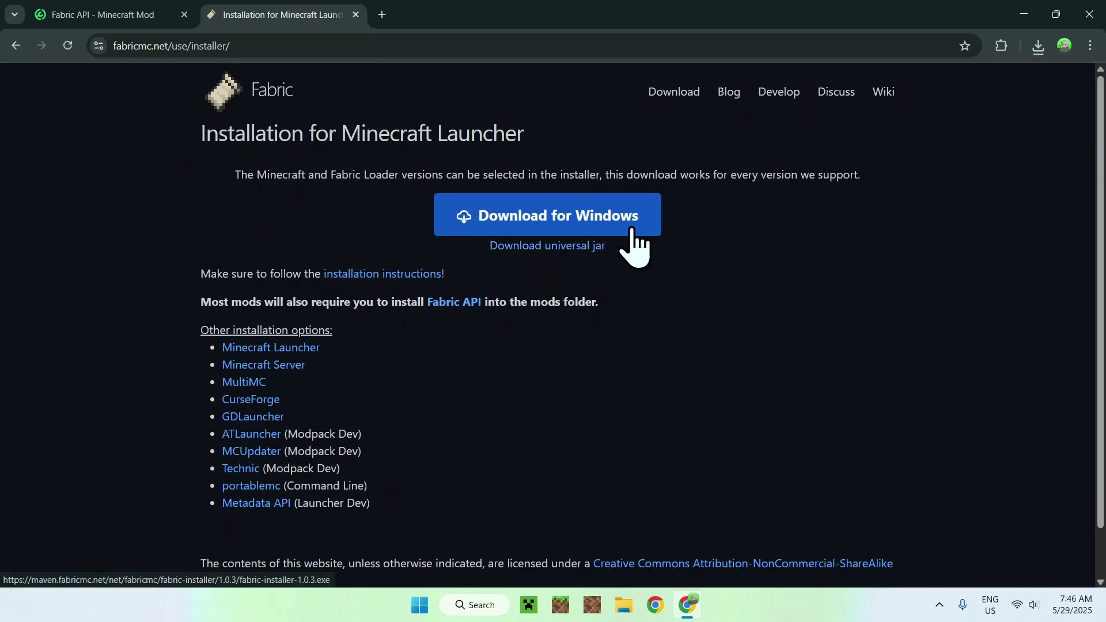
click(555, 222)
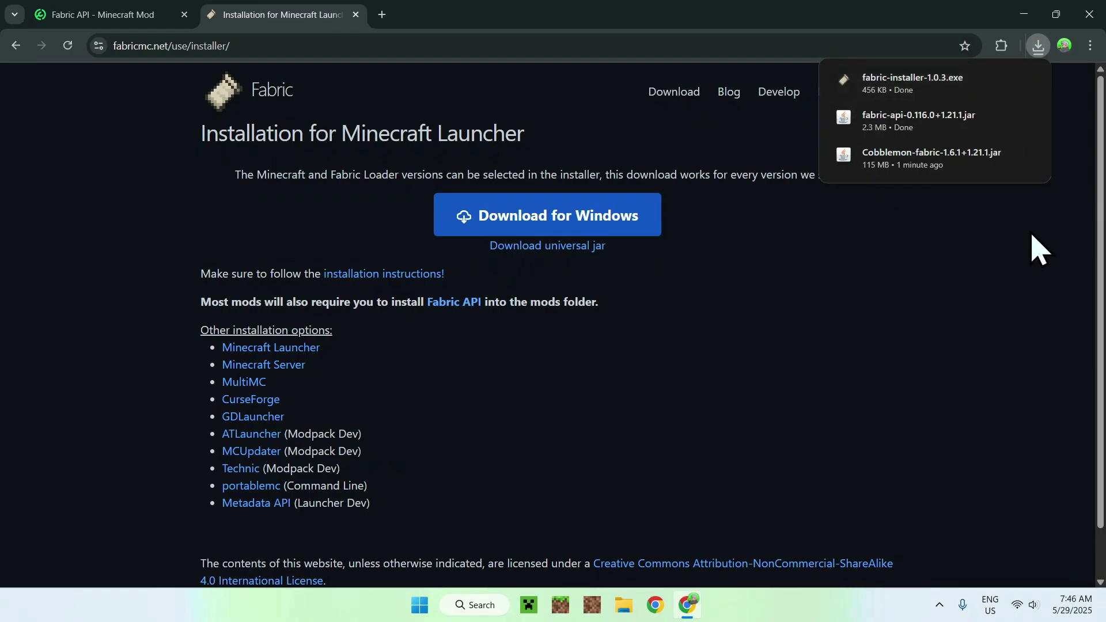
click(1088, 14)
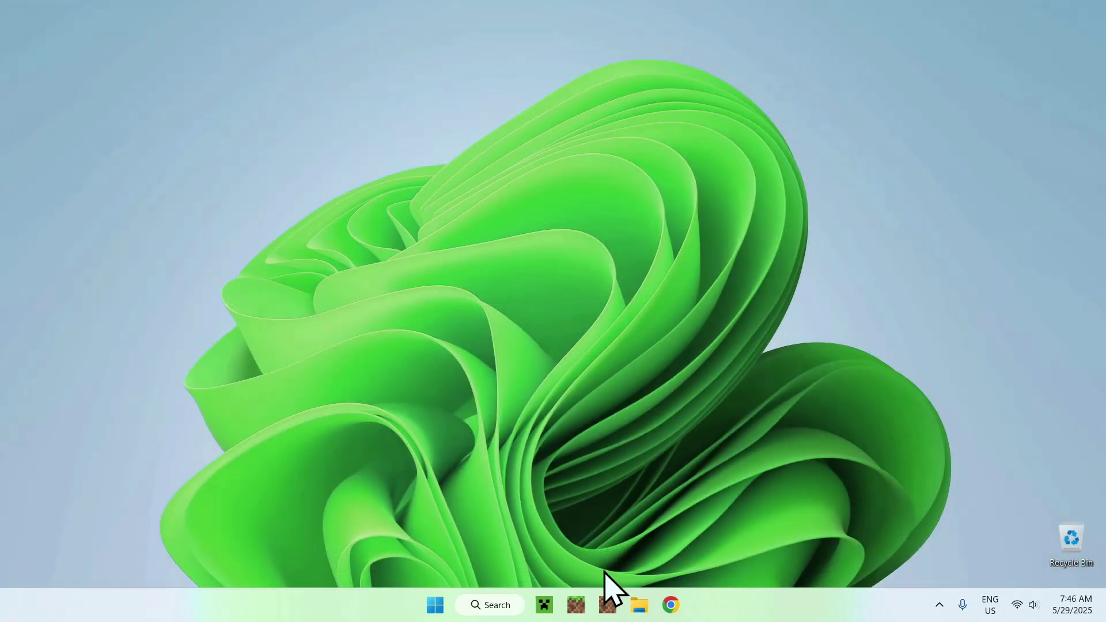
click(638, 604)
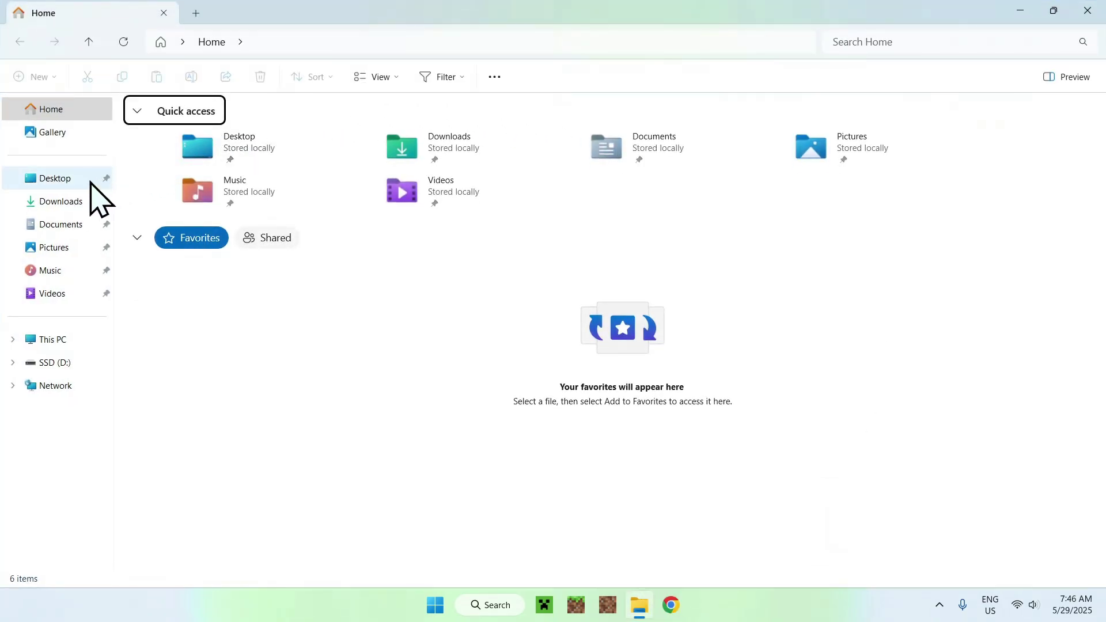
click(64, 203)
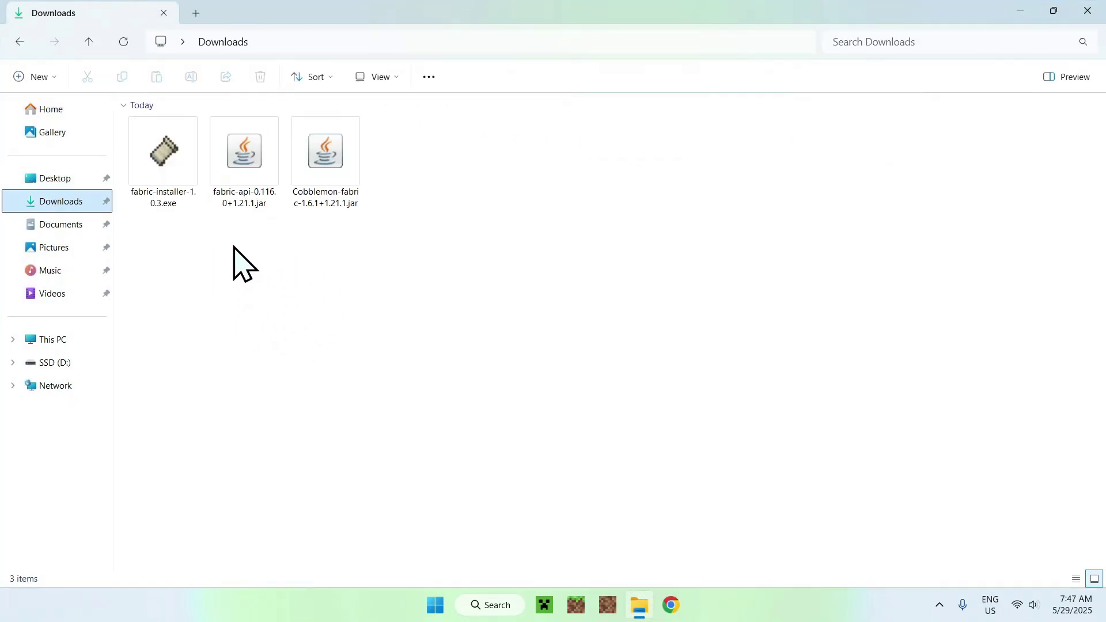
key(Tab)
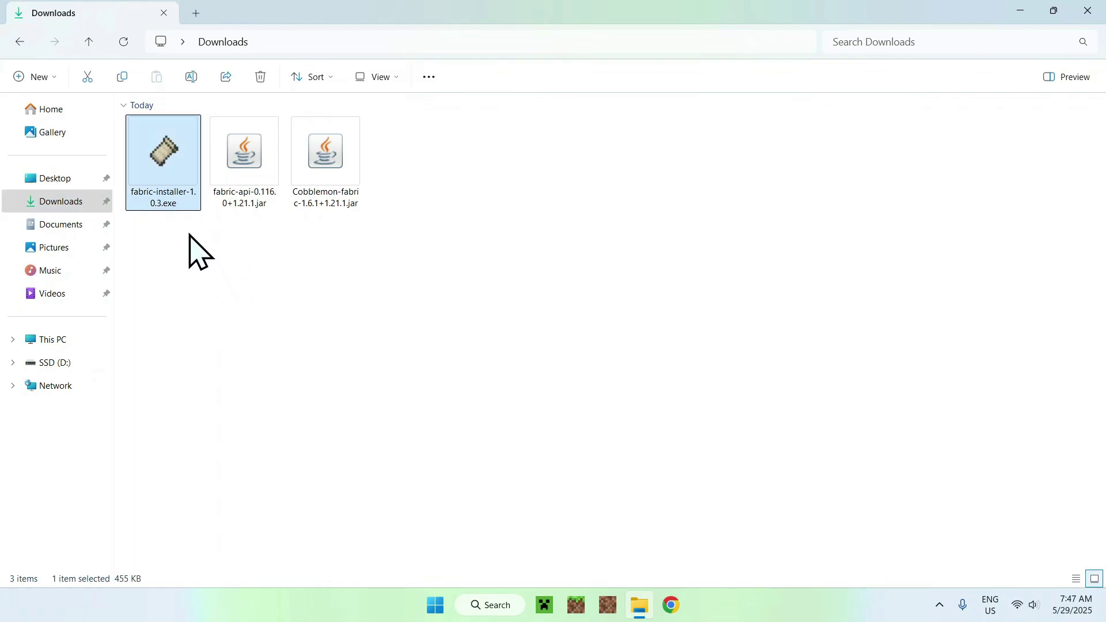
Install Fabric Loader for Minecraft 1.21.1 with fabric-installer-1.0.3.exe, then start the Minecraft Launcher.
double_click(160, 168)
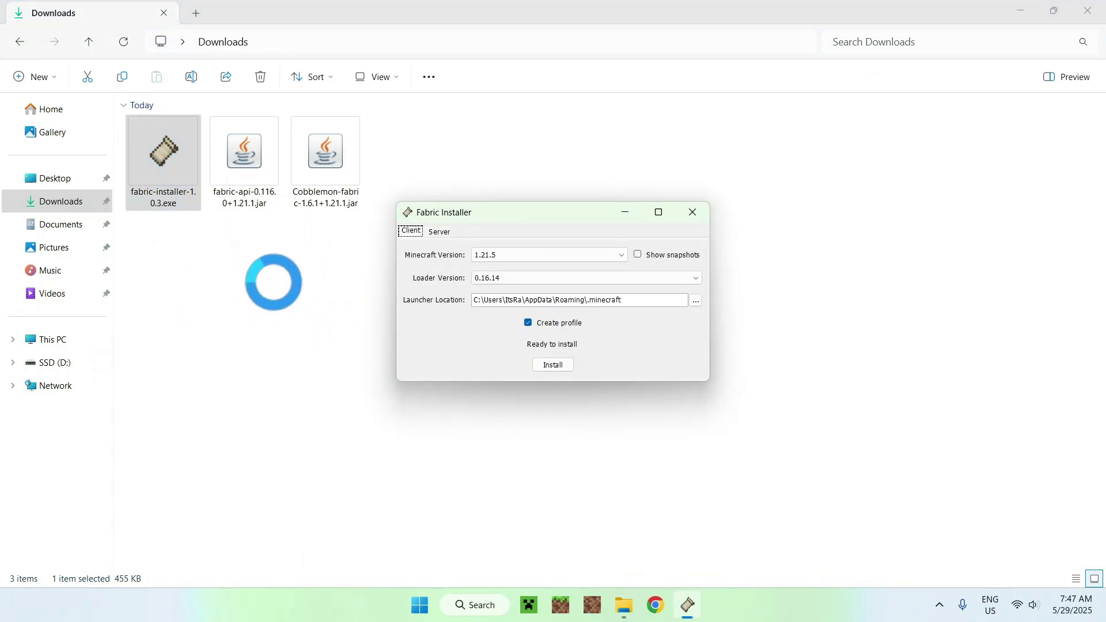
click(487, 255)
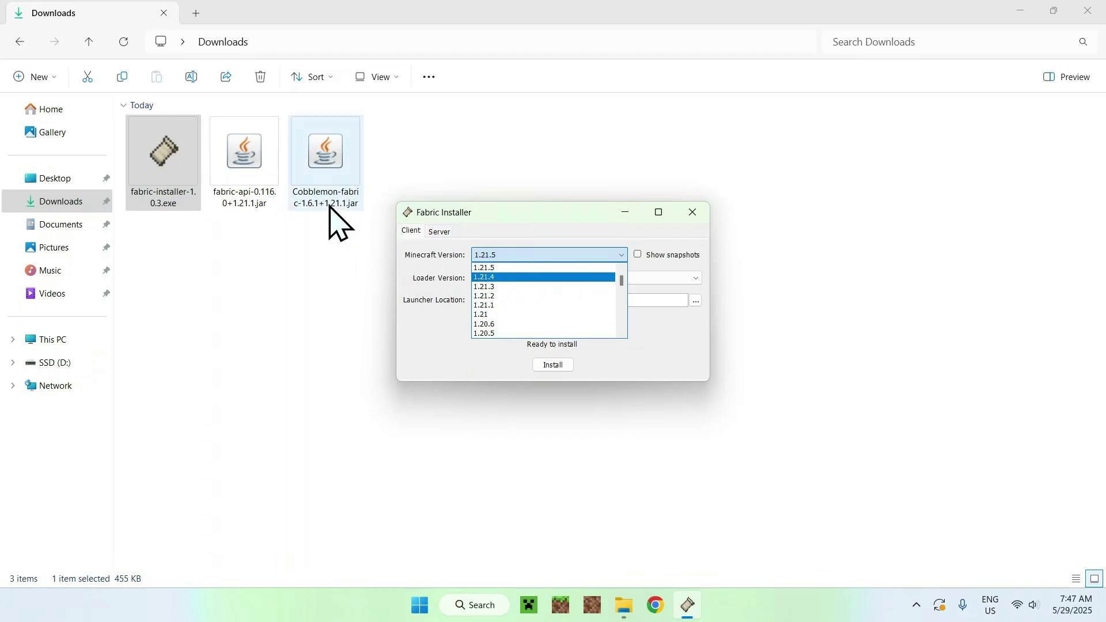
click(502, 306)
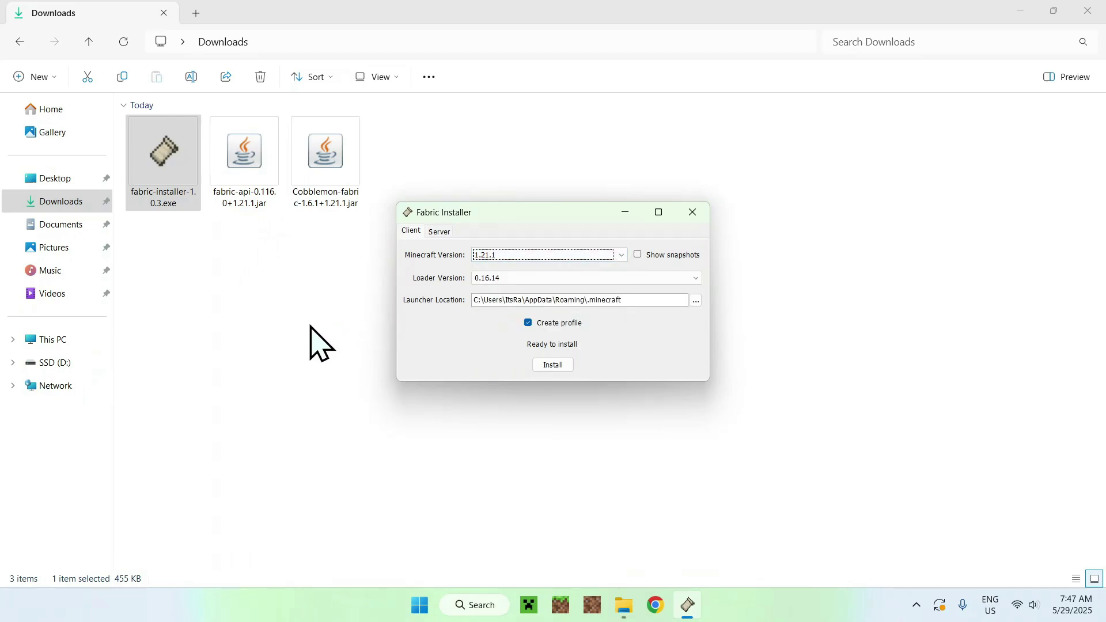
click(552, 366)
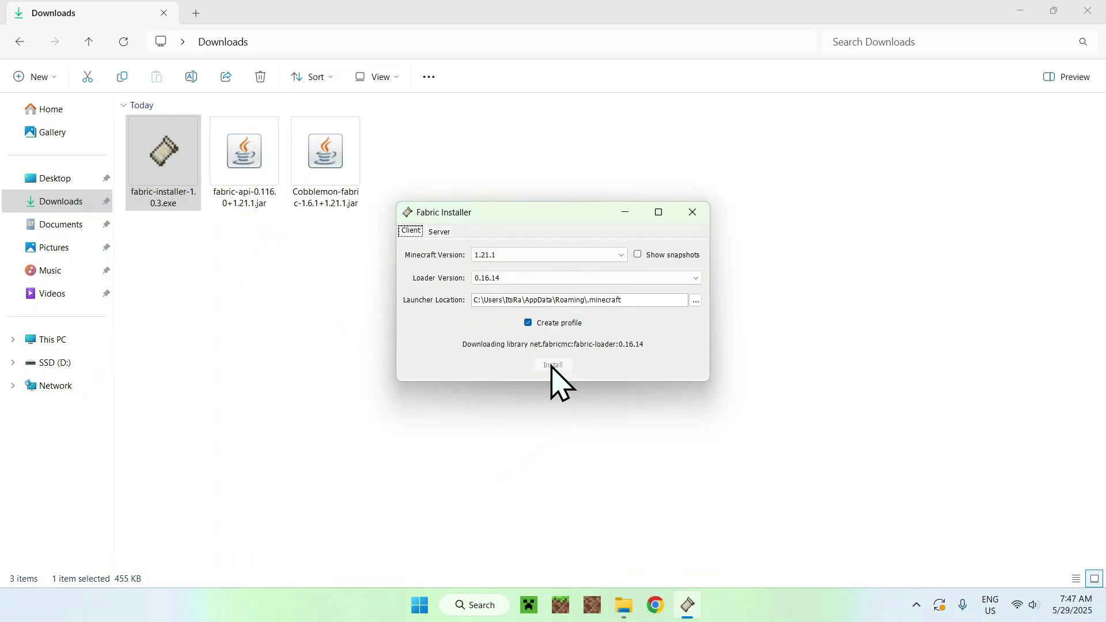
click(552, 327)
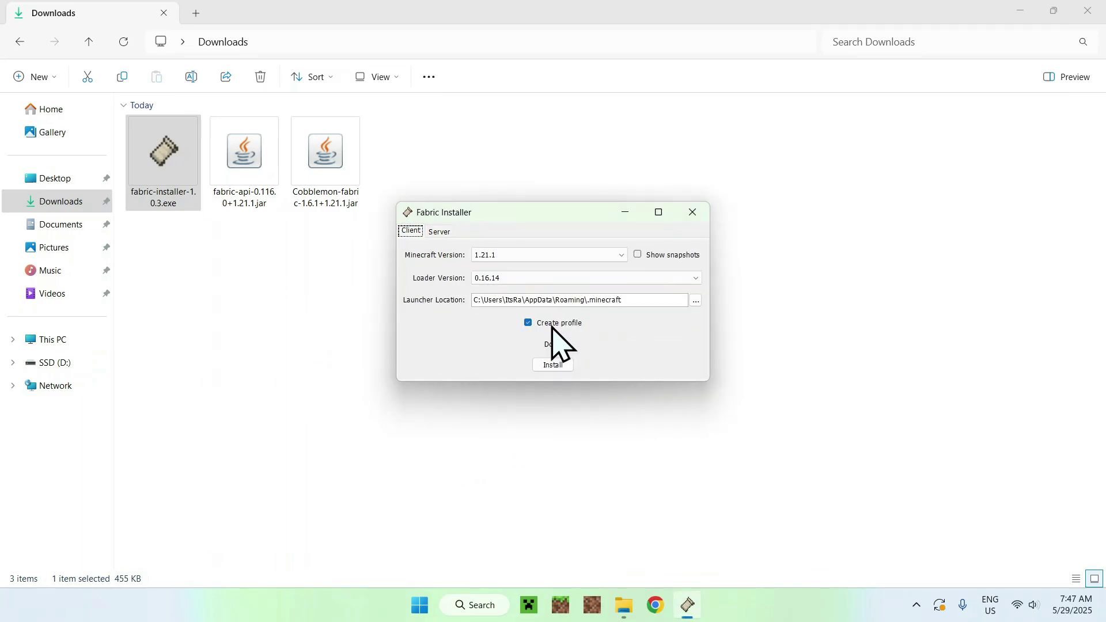
click(692, 214)
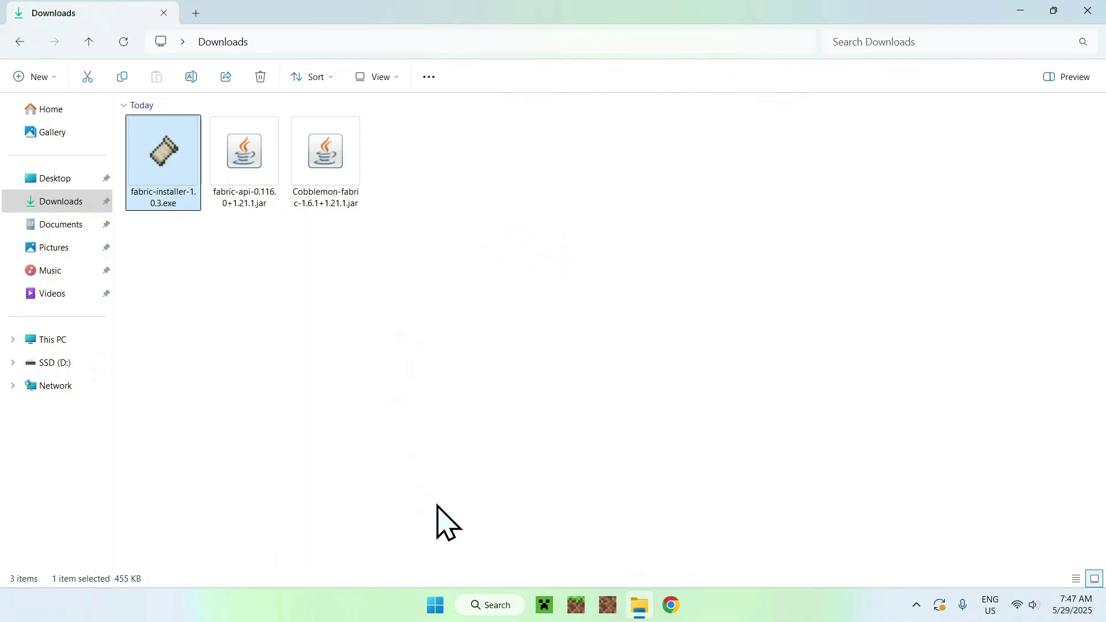
click(546, 605)
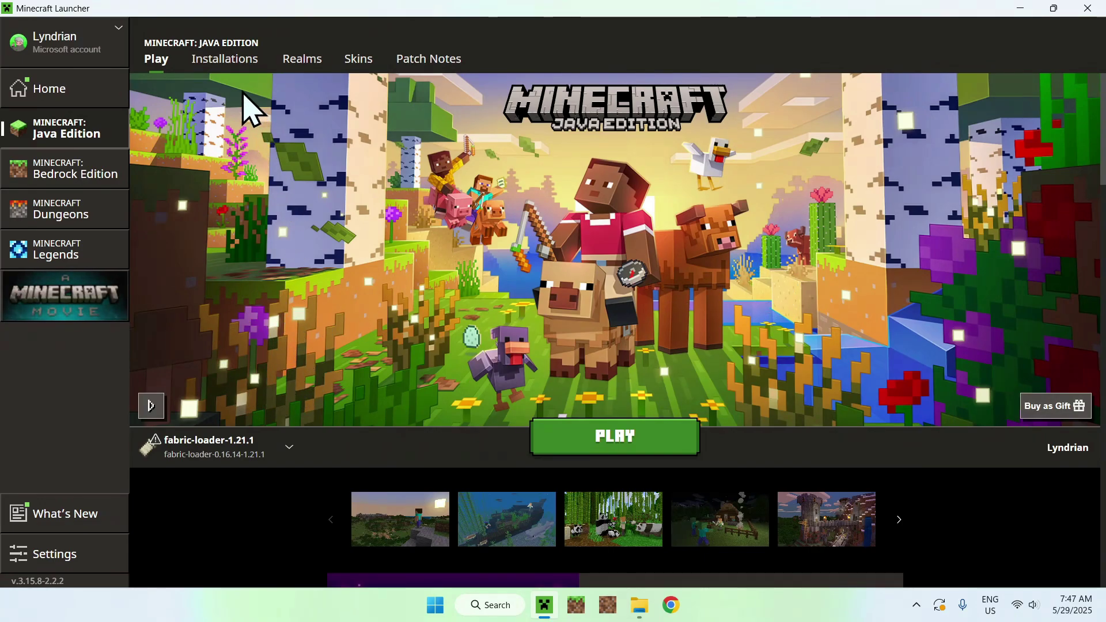
Open the fabric-loader-1.21.1 installation's .minecraft folder from the launcher's Installations list.
click(221, 63)
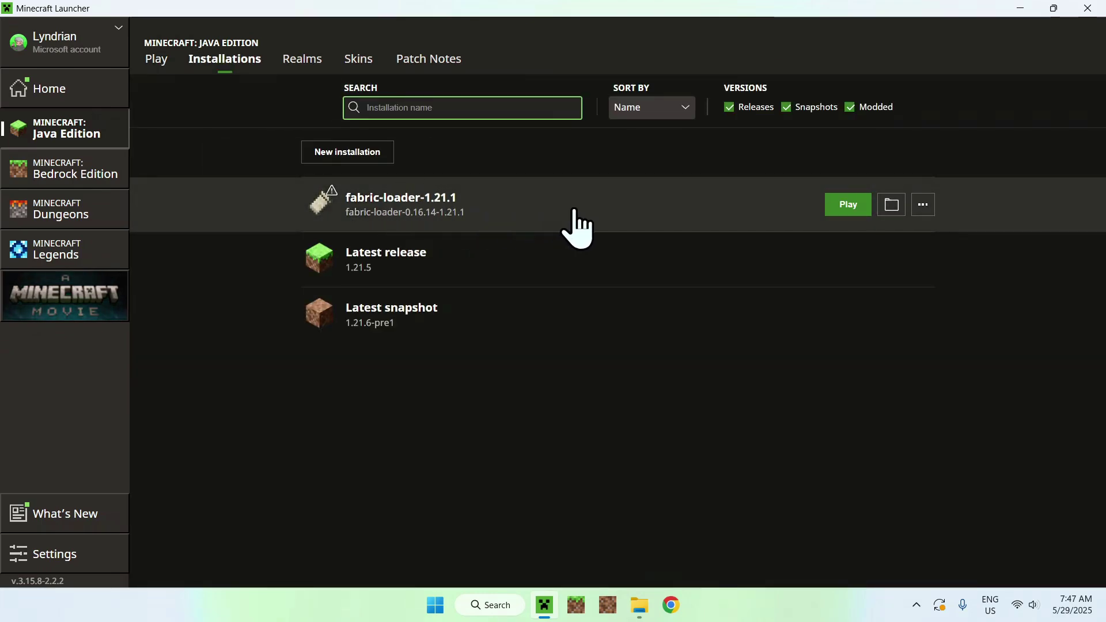
click(892, 207)
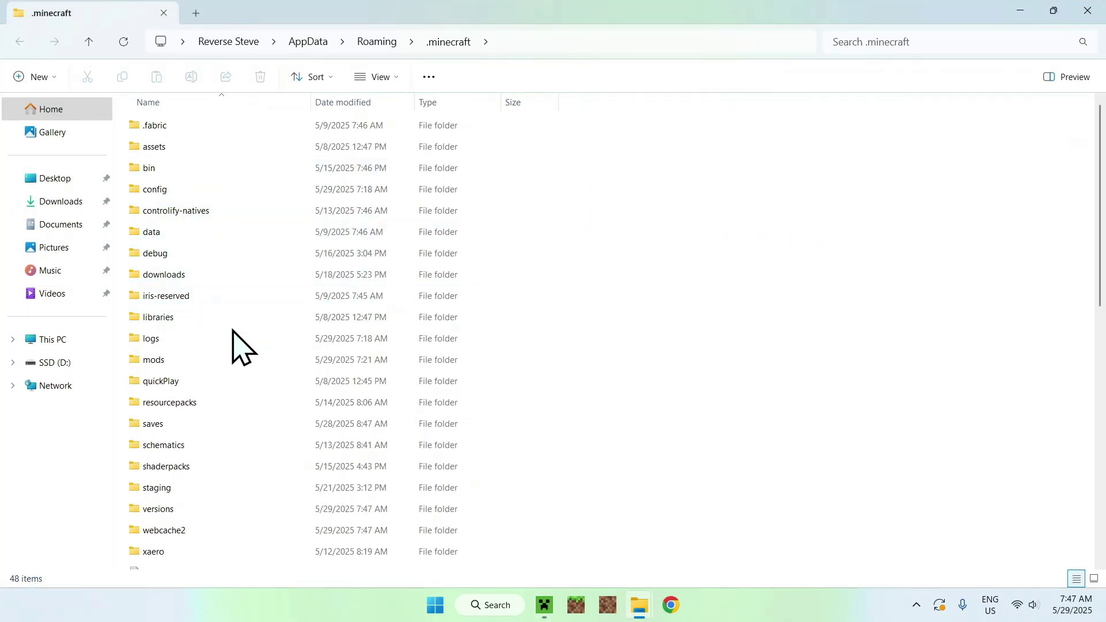
Copy the Fabric API and Cobblemon jars from Downloads into .minecraft\mods, then return to the launcher.
click(209, 362)
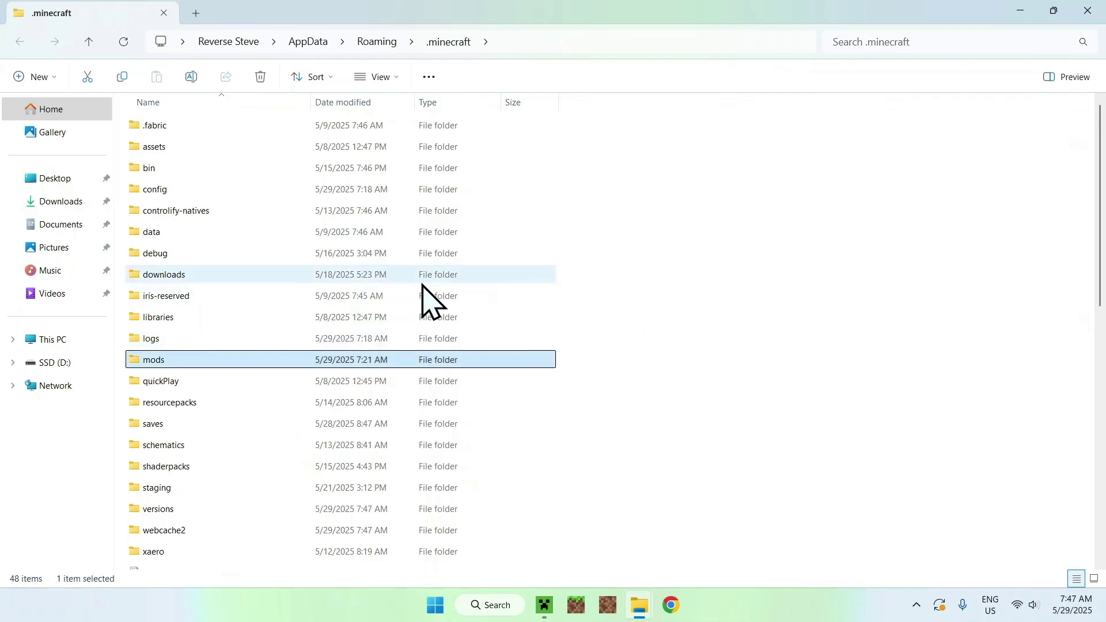
double_click(195, 362)
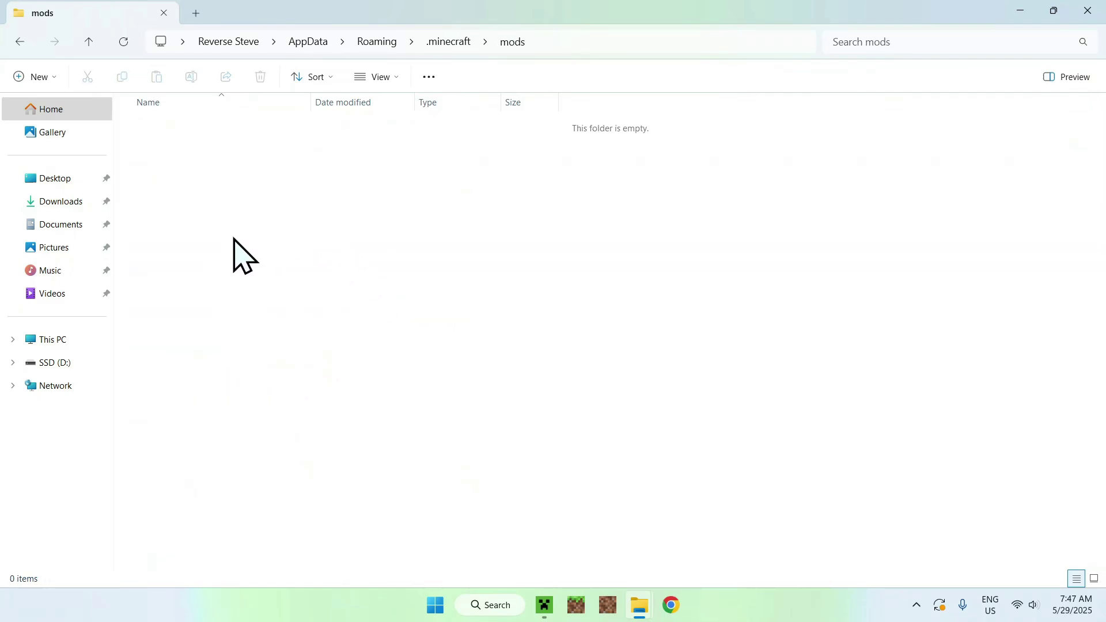
click(61, 202)
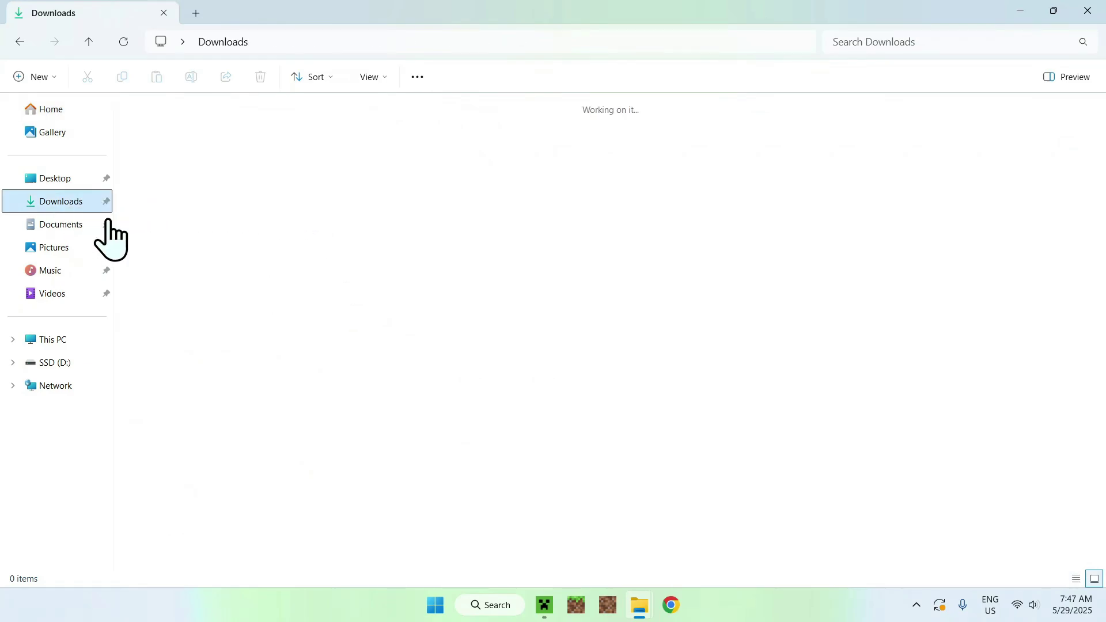
drag(451, 222, 270, 155)
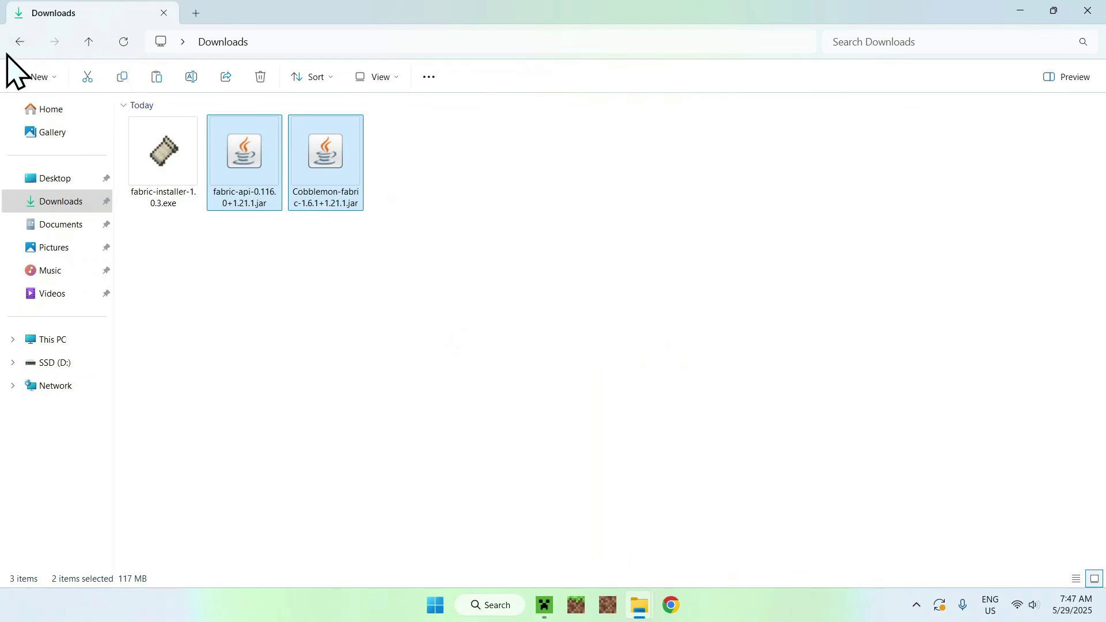
click(18, 44)
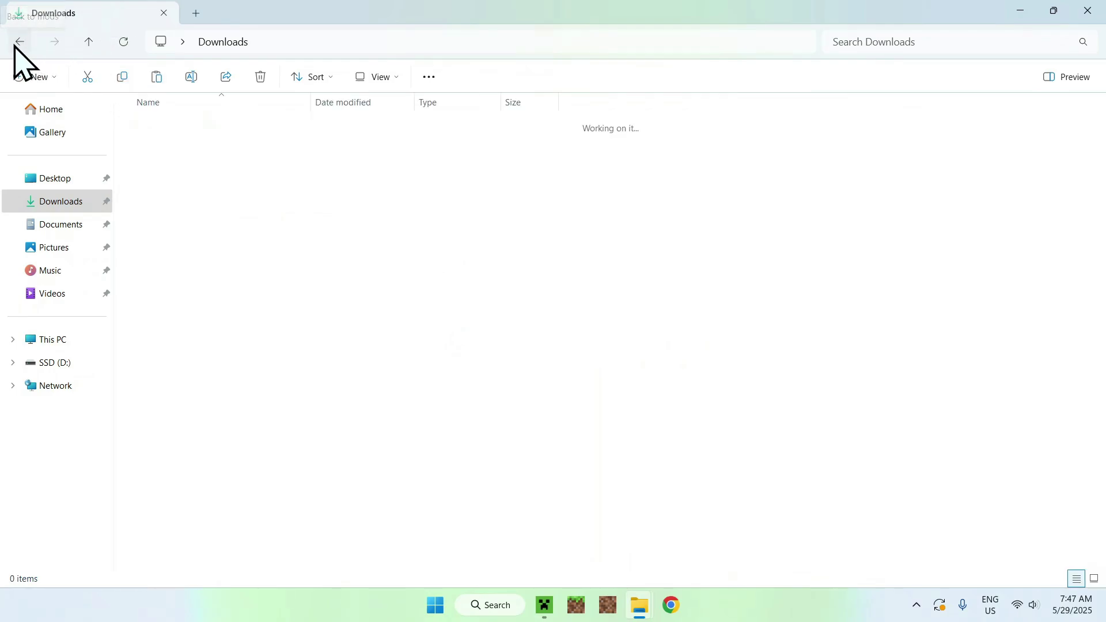
click(156, 76)
click(283, 191)
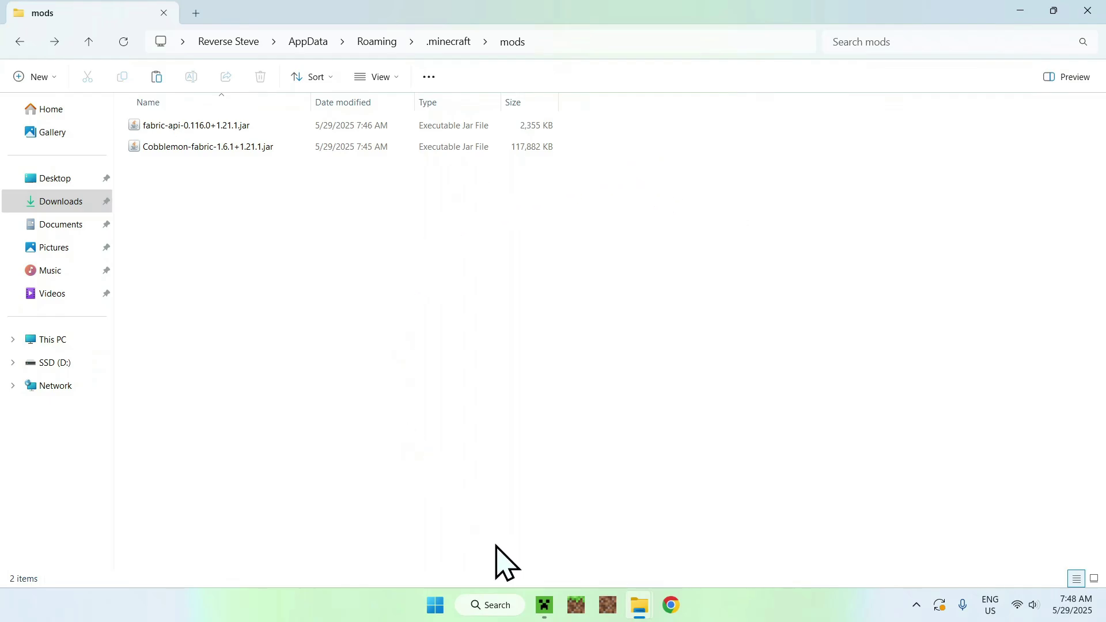
click(547, 603)
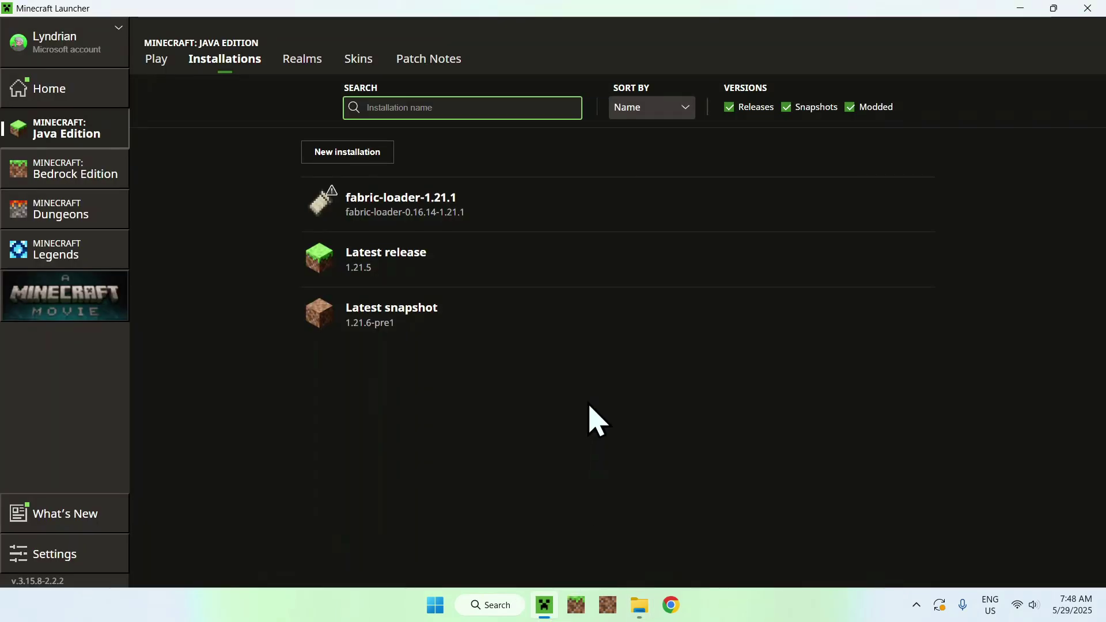
Launch the fabric-loader-1.21.1 installation, accepting the modified-installation risk warning.
click(159, 68)
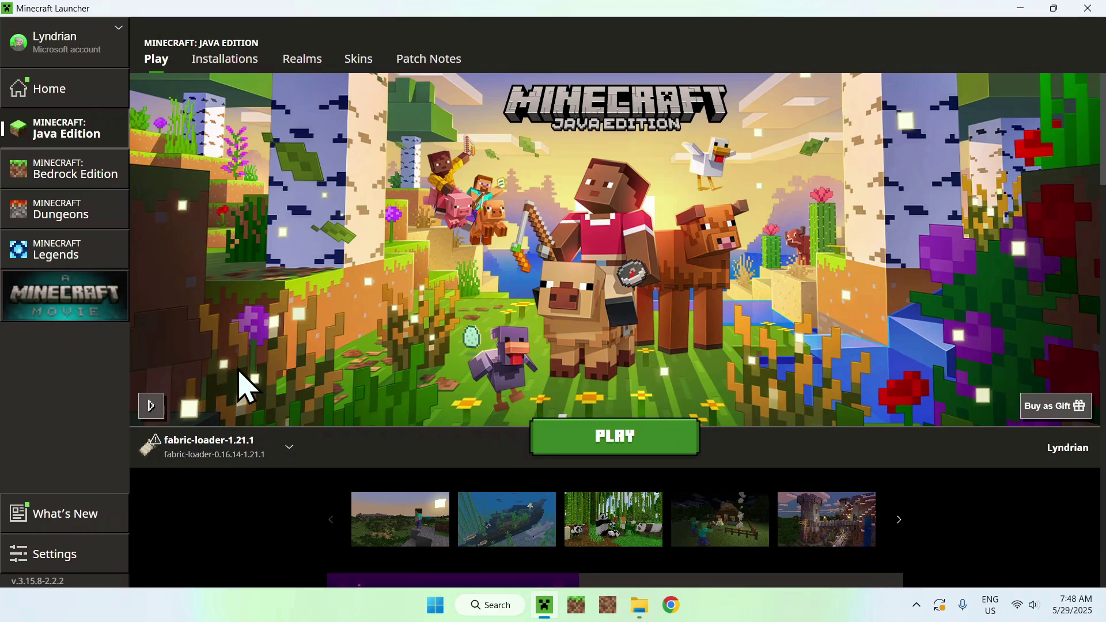
click(617, 444)
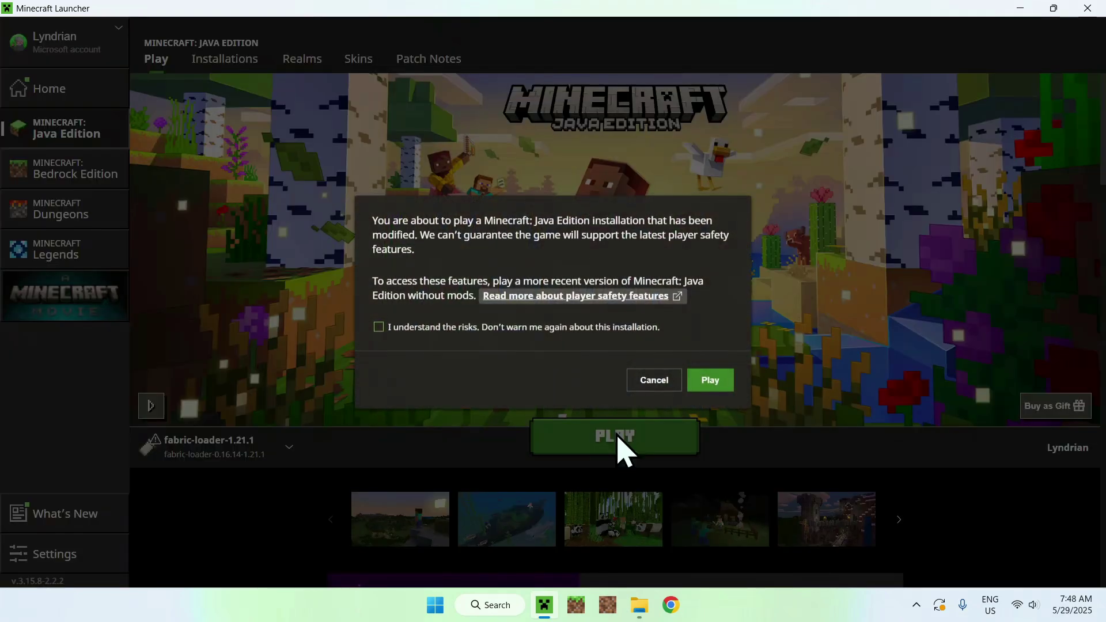
click(379, 328)
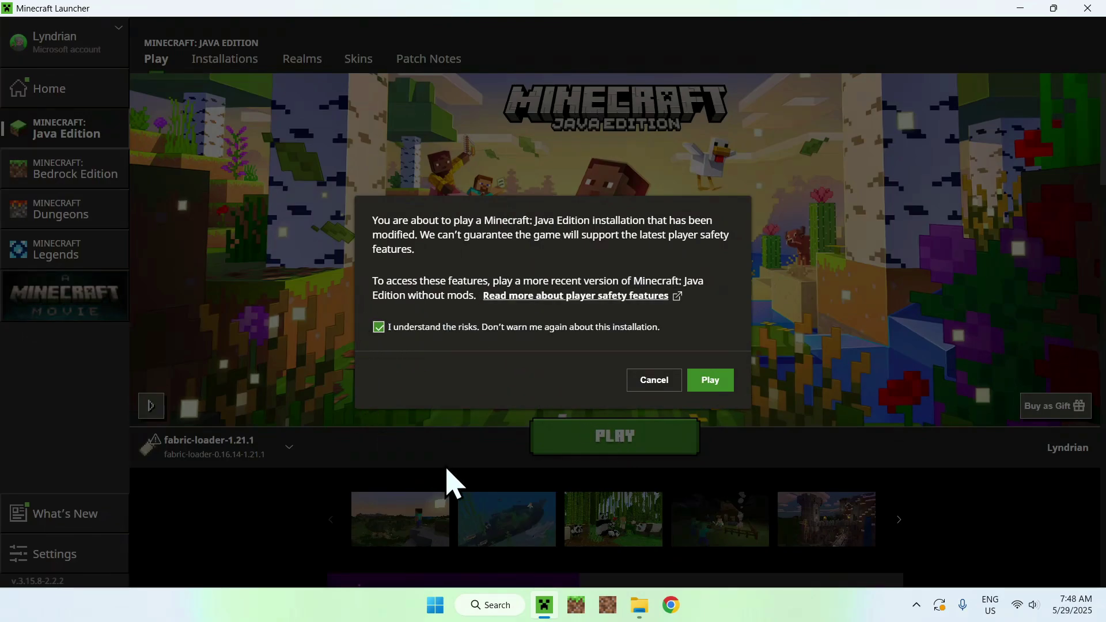
click(710, 382)
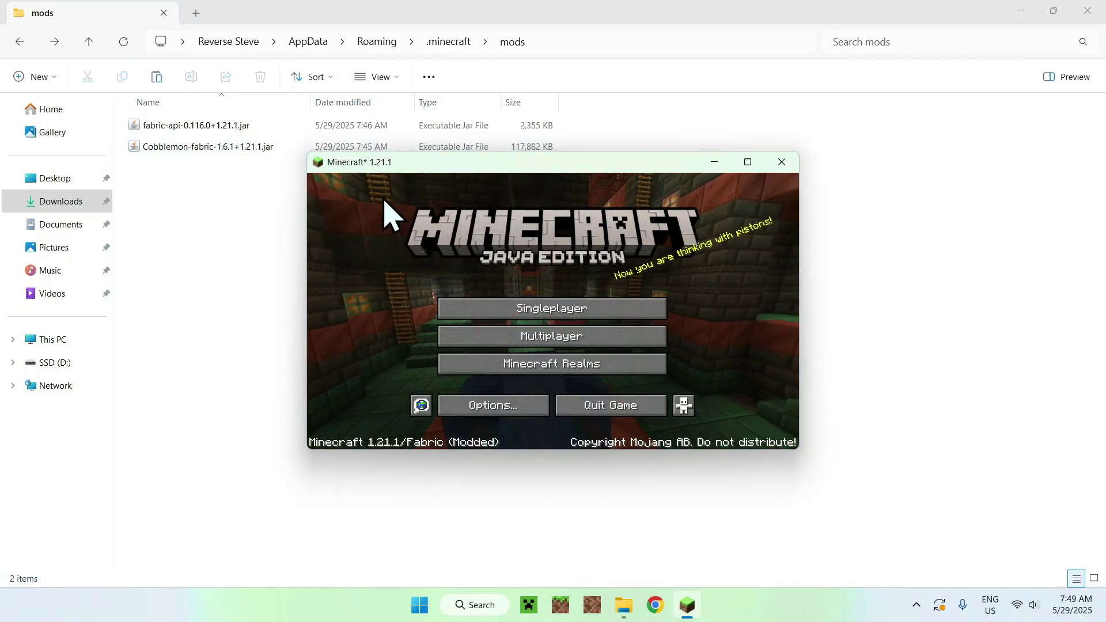
Maximize the game window and create a new singleplayer world in Creative mode.
click(747, 162)
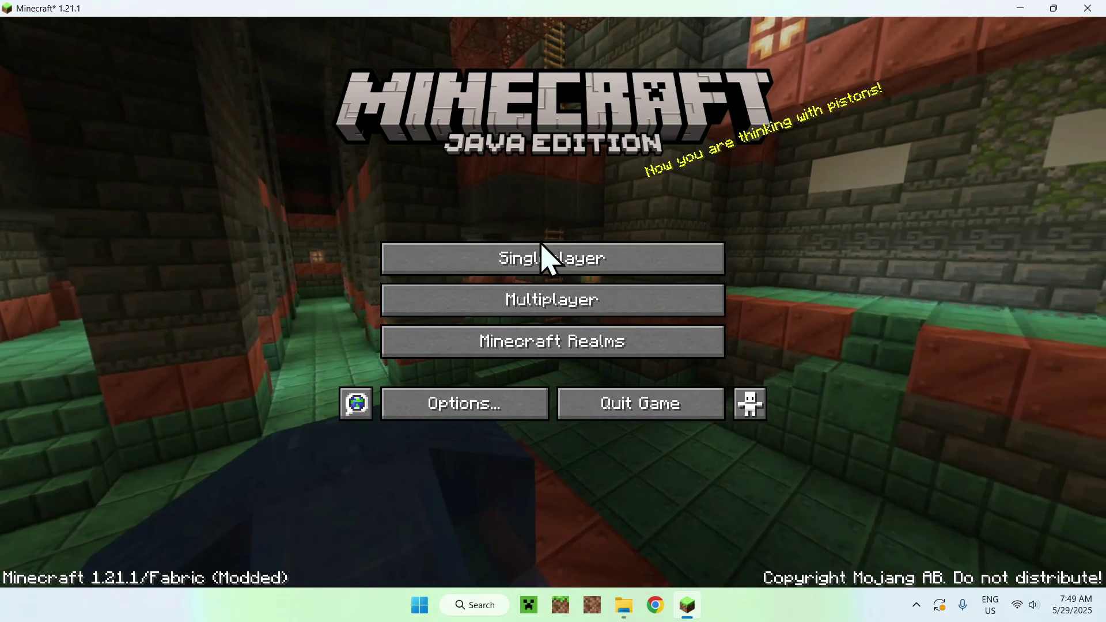
click(569, 276)
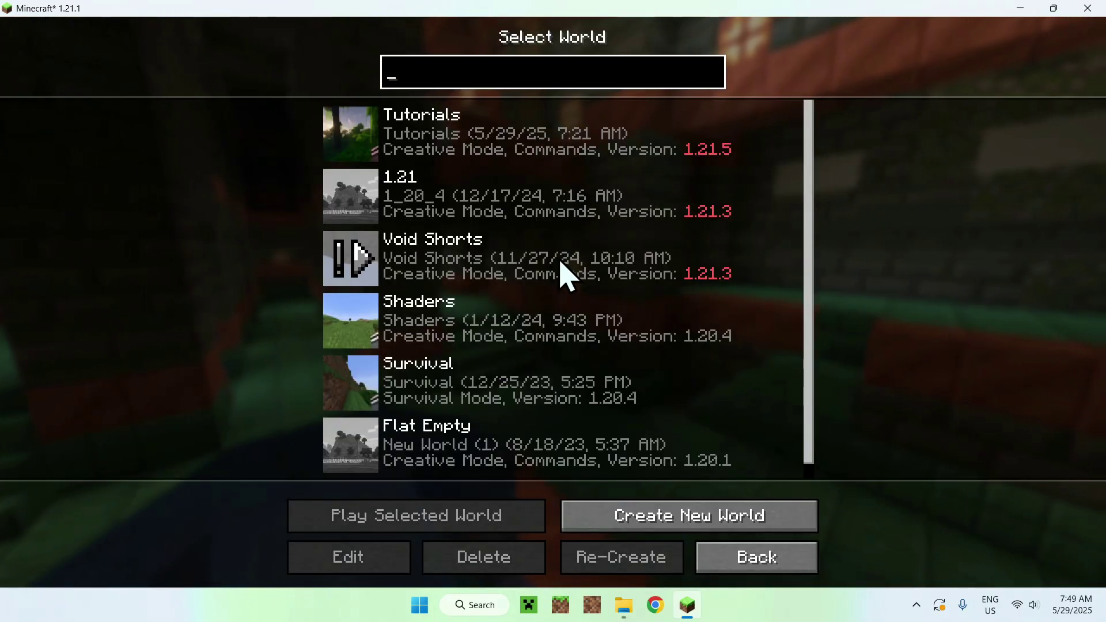
click(698, 522)
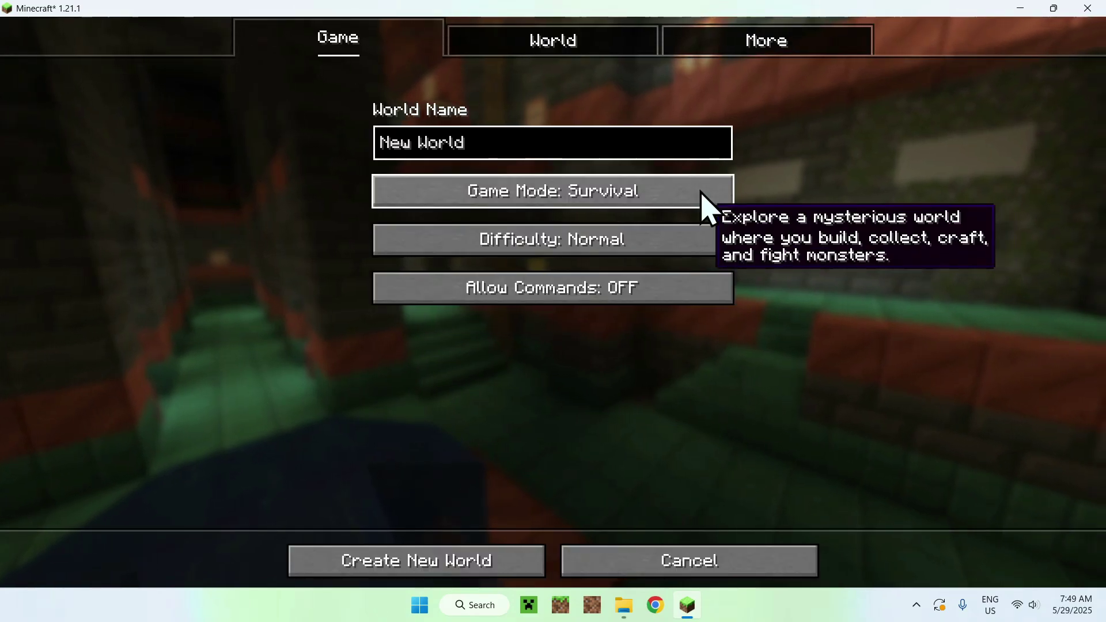
click(659, 182)
click(397, 560)
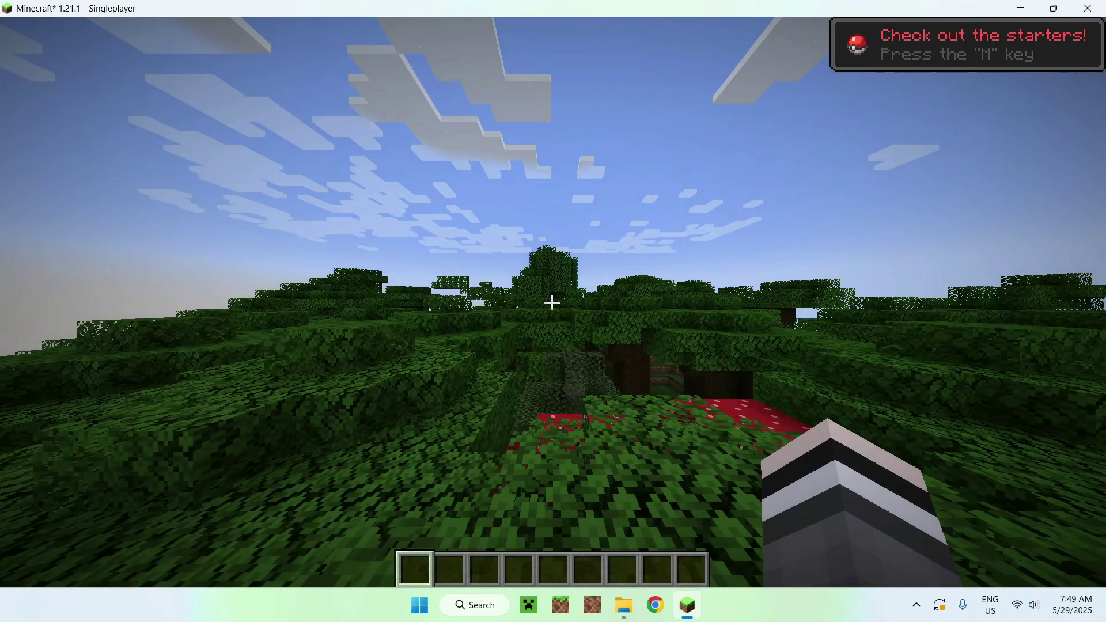
Fly over the landscape and preview the Cobblemon starter selection with M, then close it.
mouse_move(552, 302)
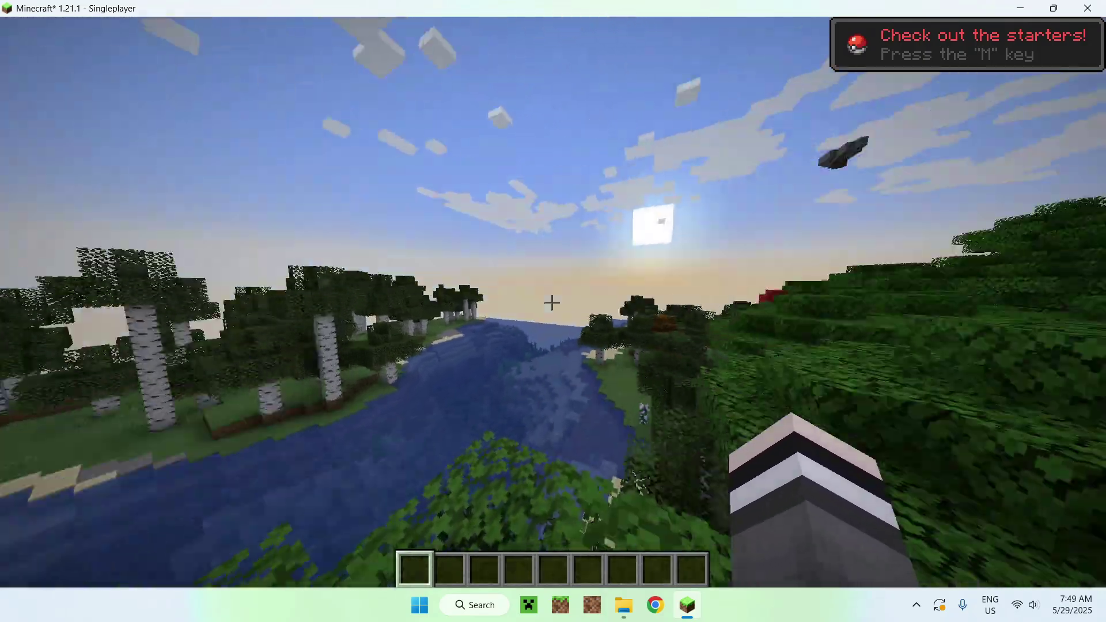
key(w)
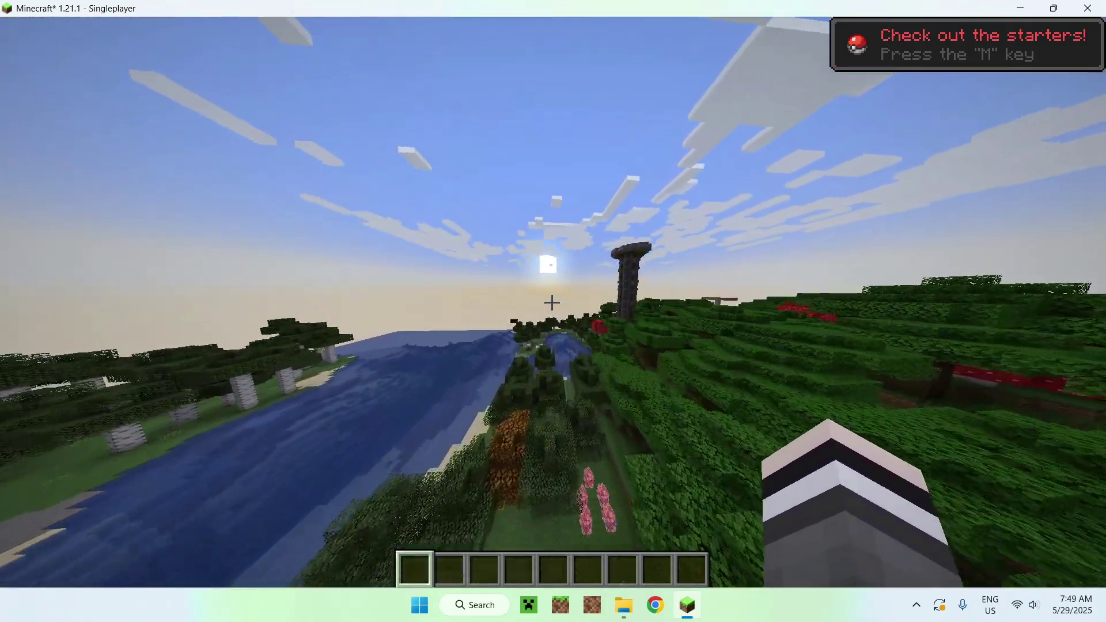
key(m)
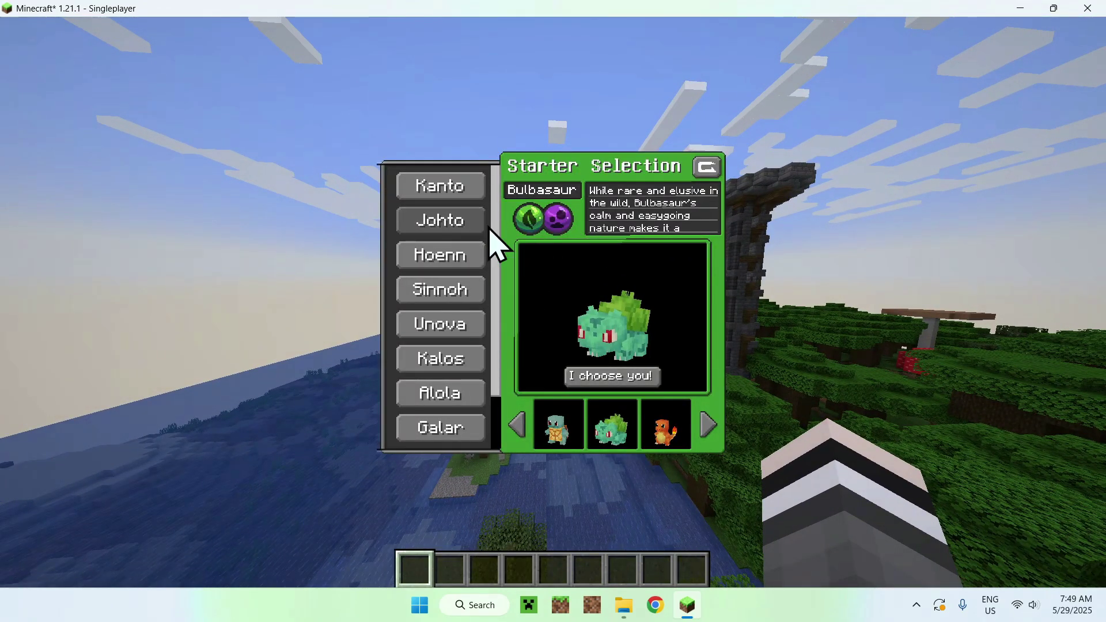
key(Escape)
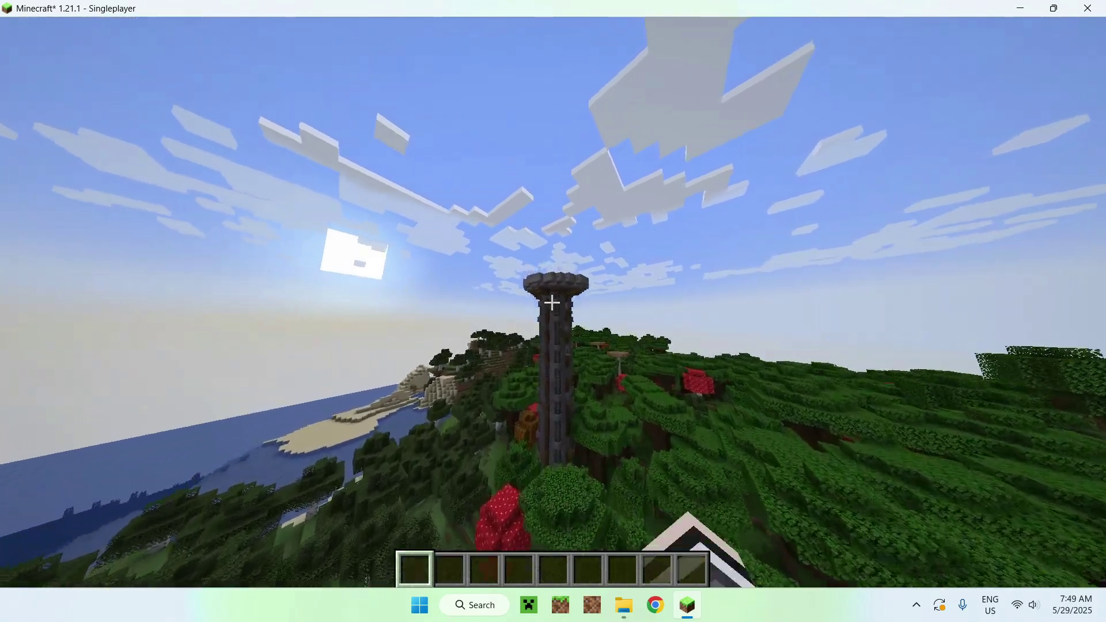
key(w)
key(space)
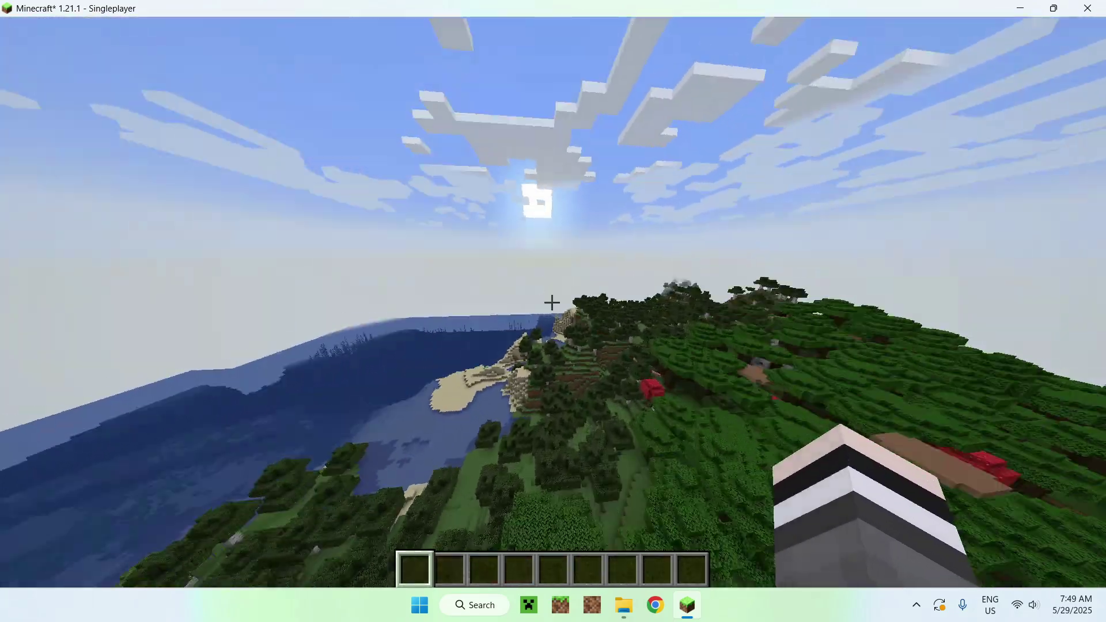
Show the Cobblemon Evolution Items category on page 2 of the creative inventory.
key(e)
click(704, 202)
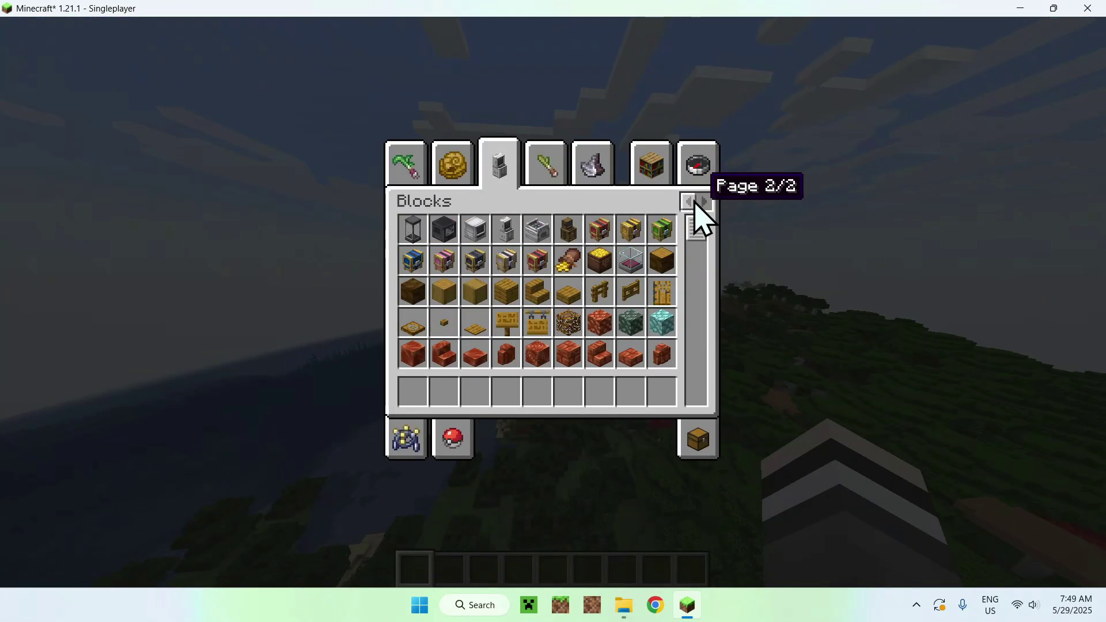
click(452, 166)
click(590, 167)
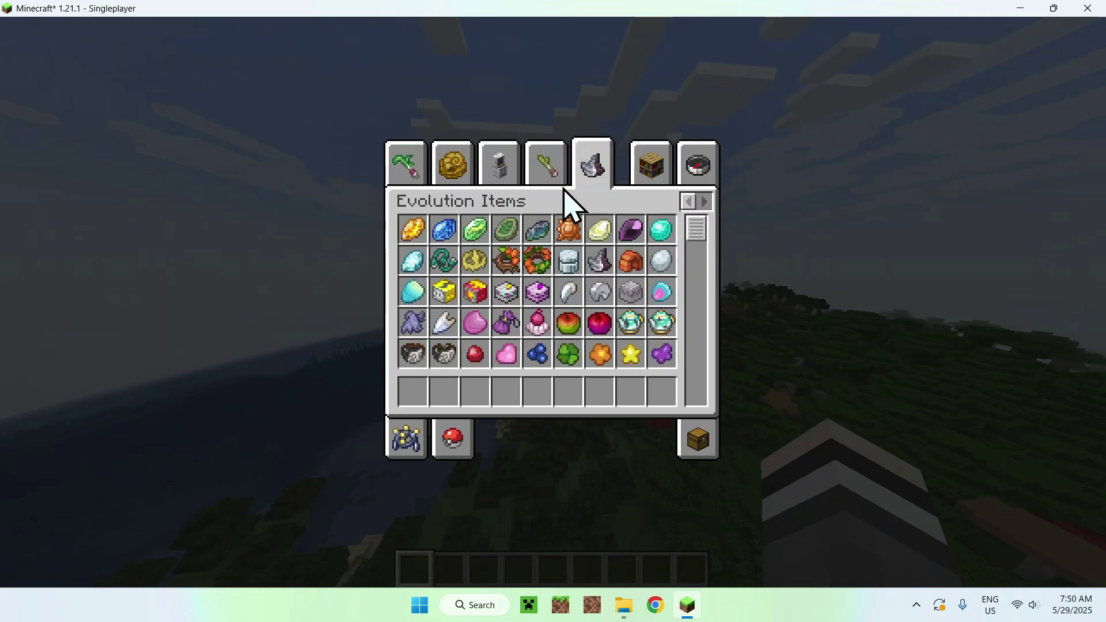